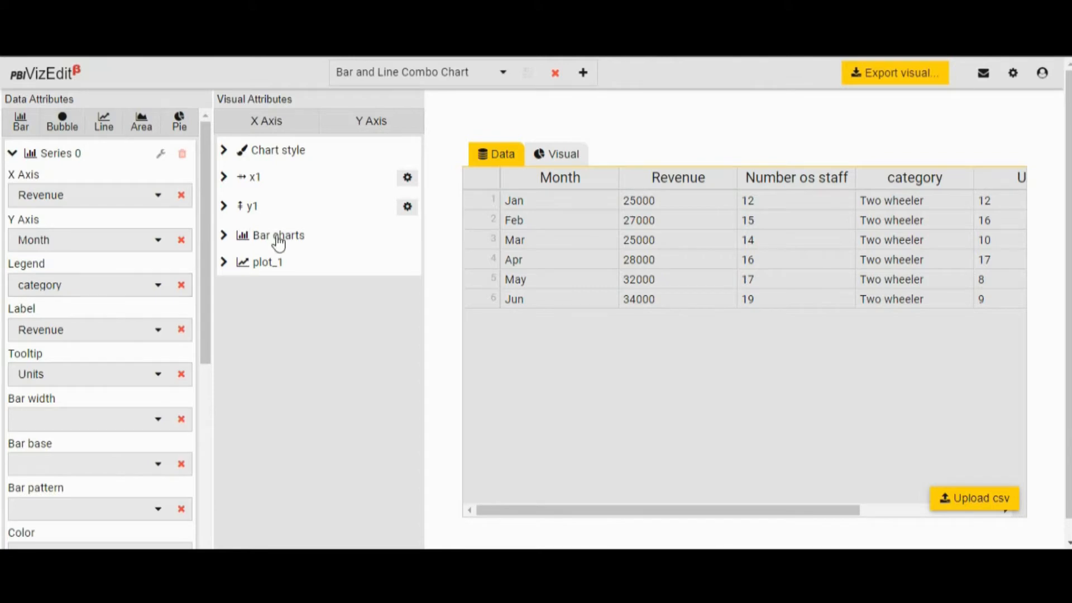
Review the x1 axis settings and open the visual preview of the Bar and Line Combo Chart.
click(224, 177)
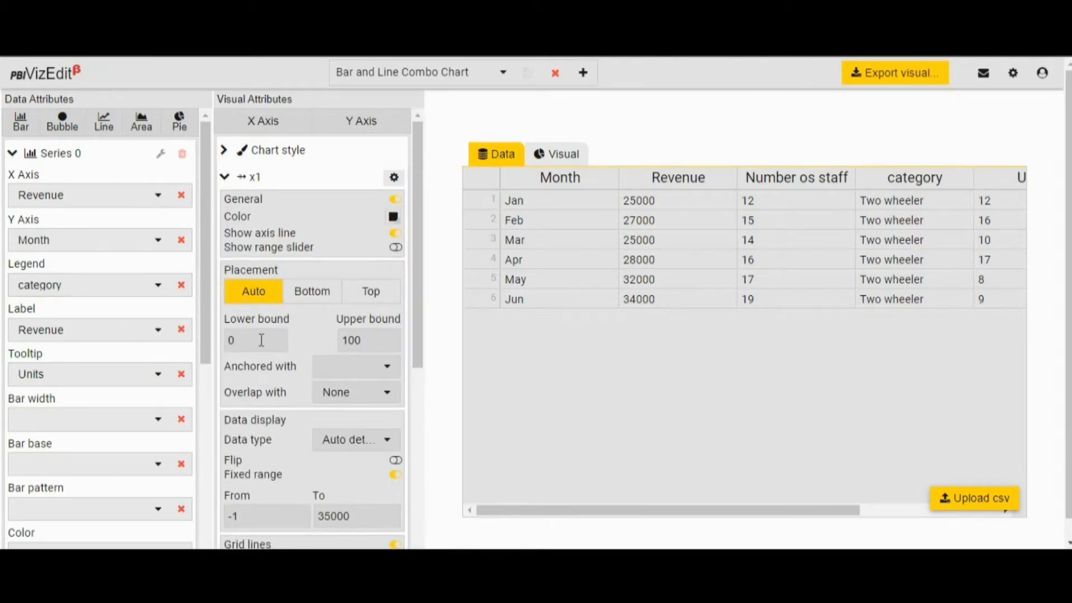
scroll(261, 339, down, 6)
scroll(260, 340, up, 6)
click(224, 178)
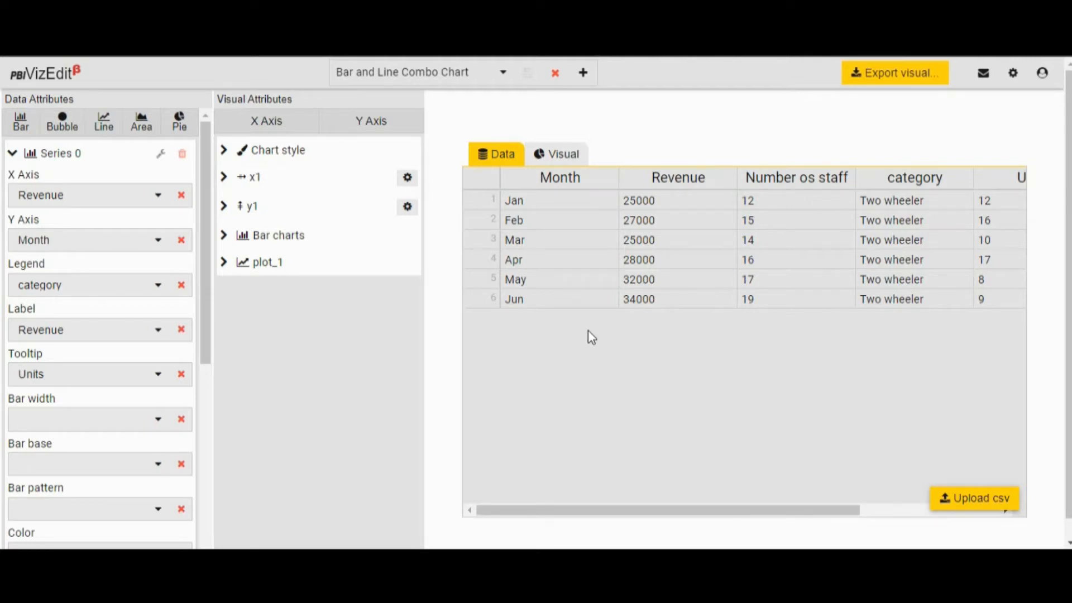
click(563, 163)
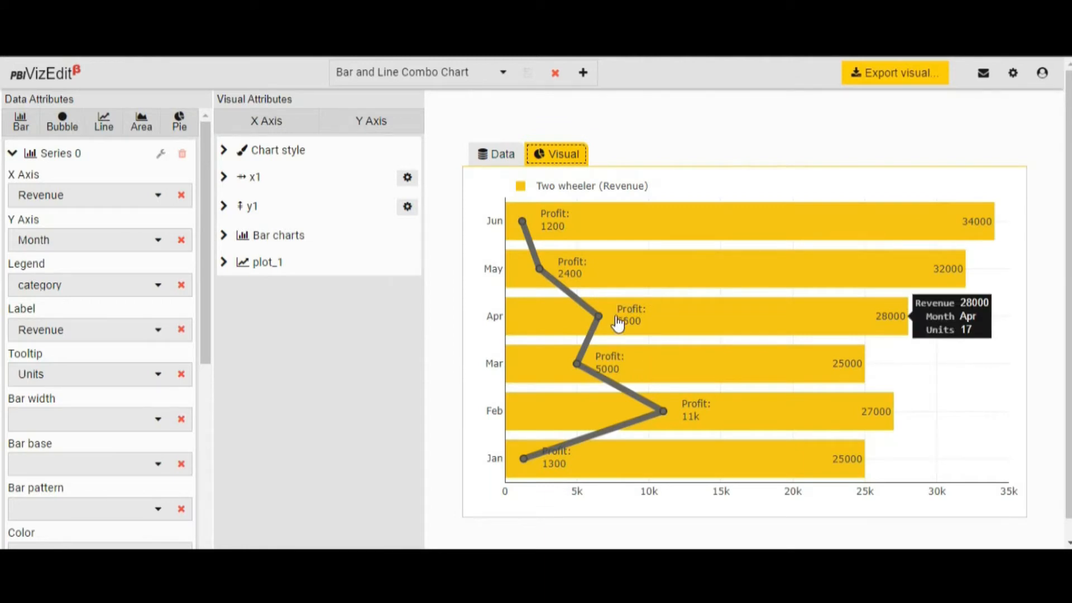
Try thinner line thicknesses down to 4 for plot_1, and restore the thickness to 8.
click(223, 264)
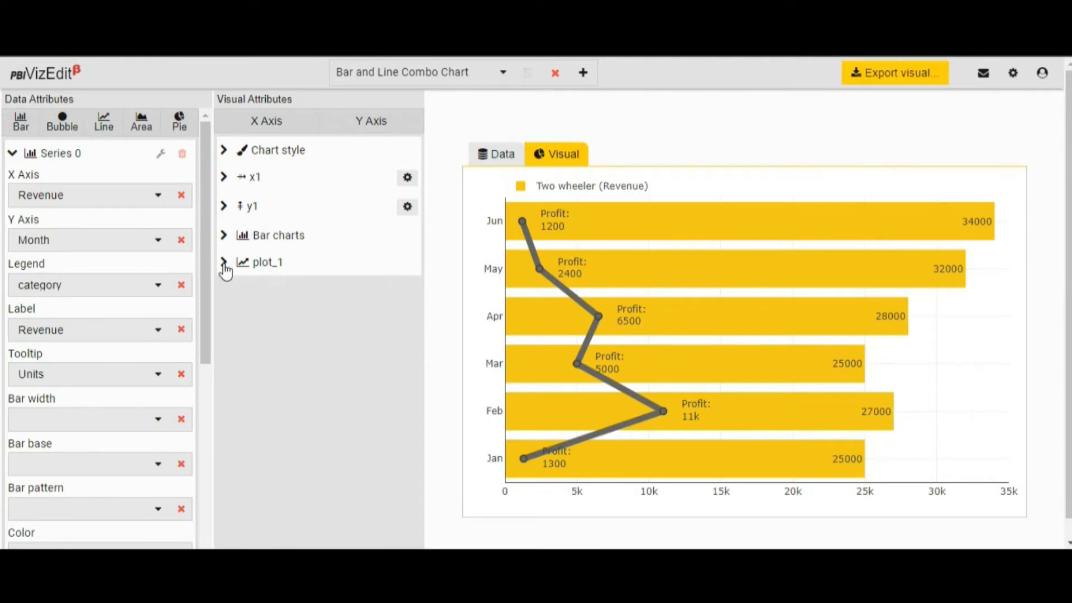
scroll(271, 347, down, 6)
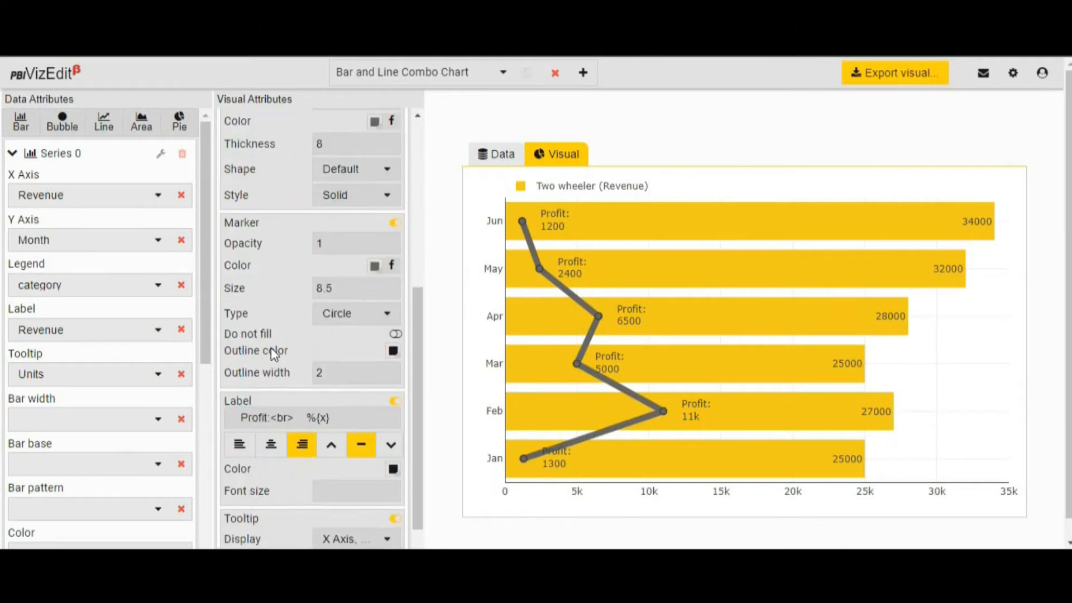
scroll(270, 347, up, 5)
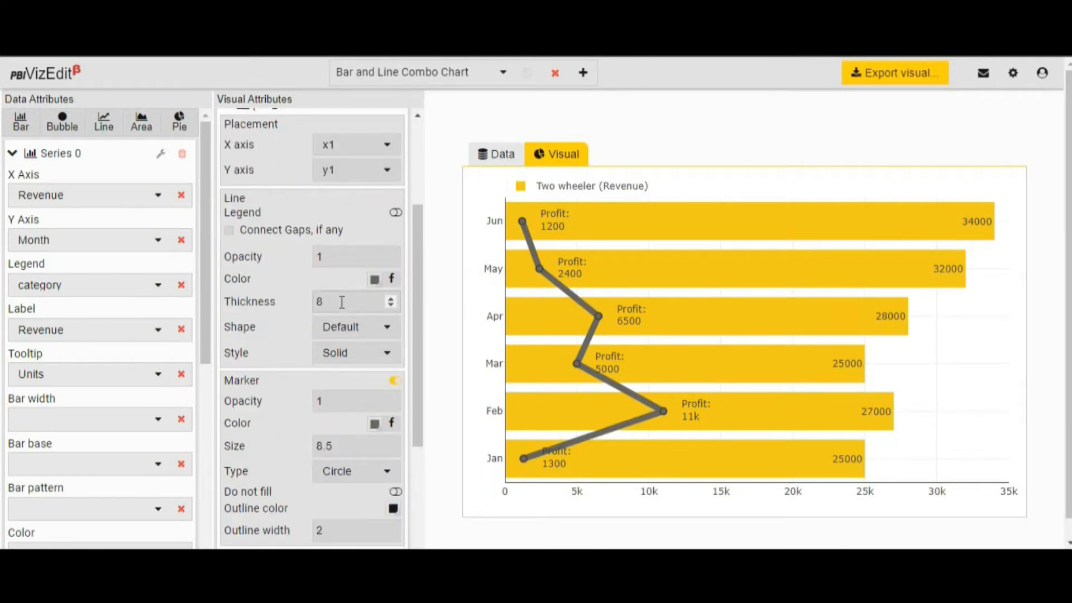
click(390, 306)
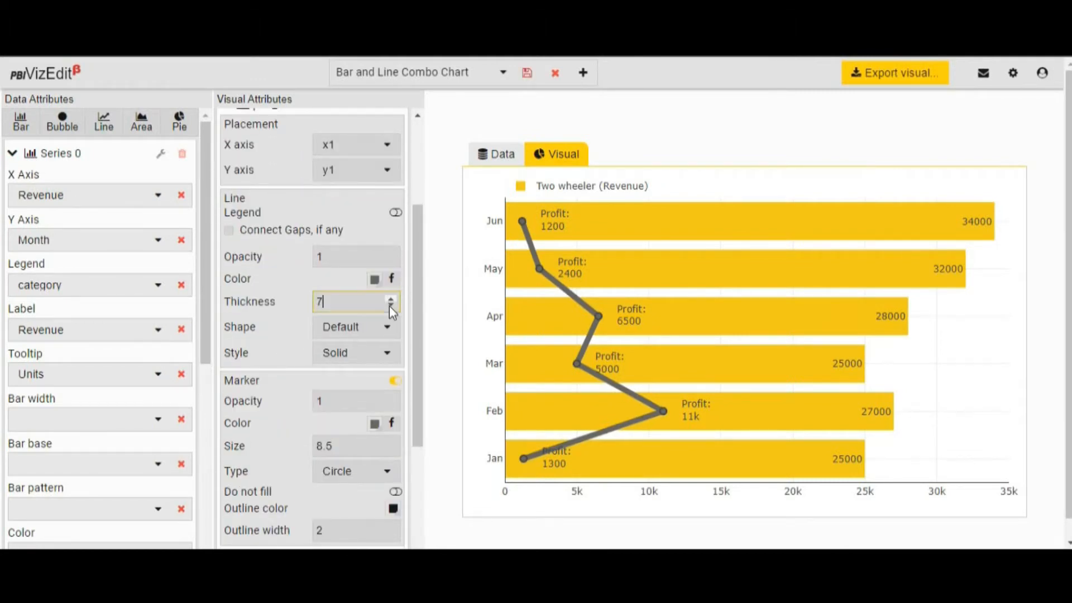
click(390, 307)
click(389, 306)
click(389, 306)
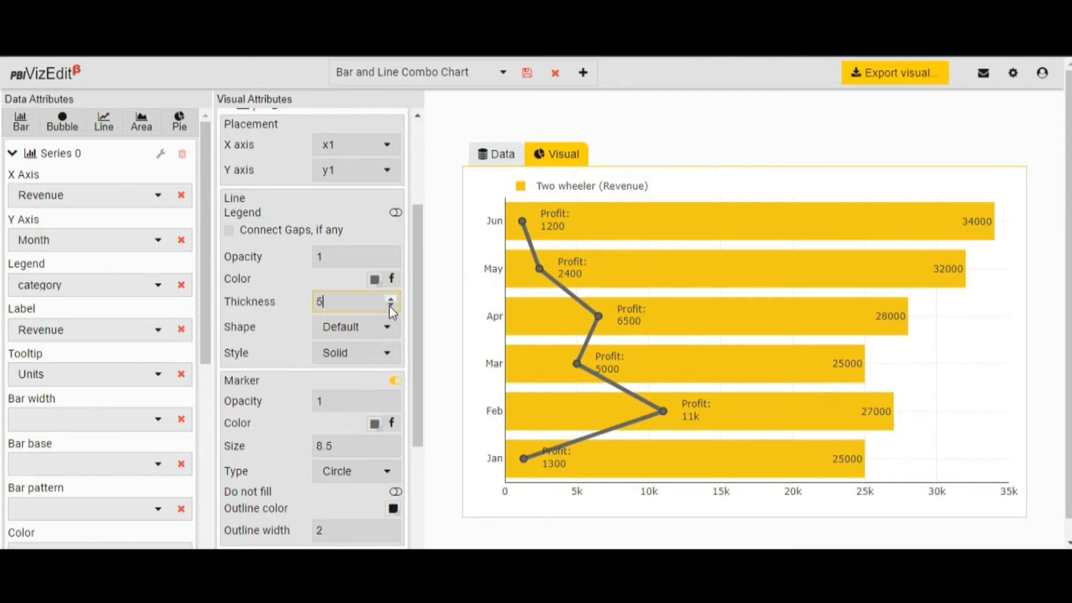
click(392, 299)
click(392, 298)
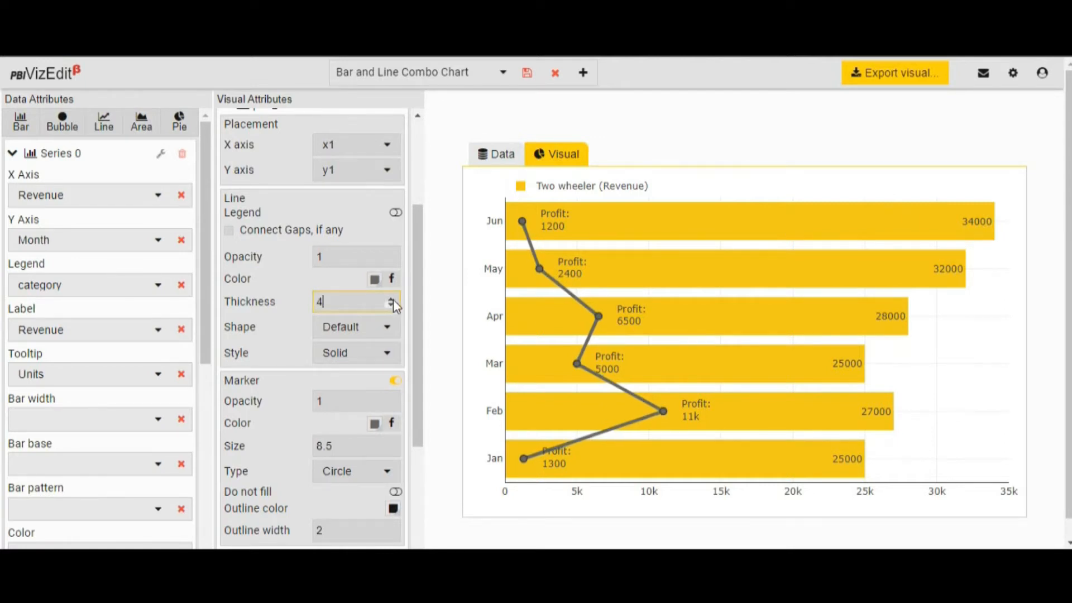
click(391, 298)
click(392, 298)
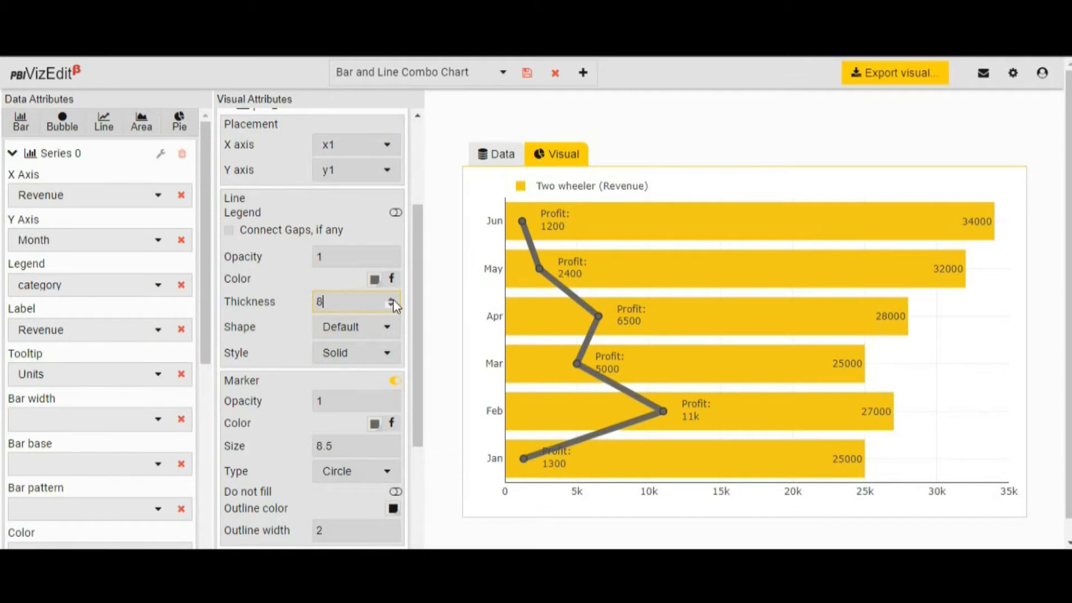
click(392, 299)
click(392, 298)
click(392, 306)
click(392, 306)
Review plot_1's line, marker and label options, and compare the source data table with the visual preview.
scroll(346, 384, down, 3)
scroll(366, 387, up, 5)
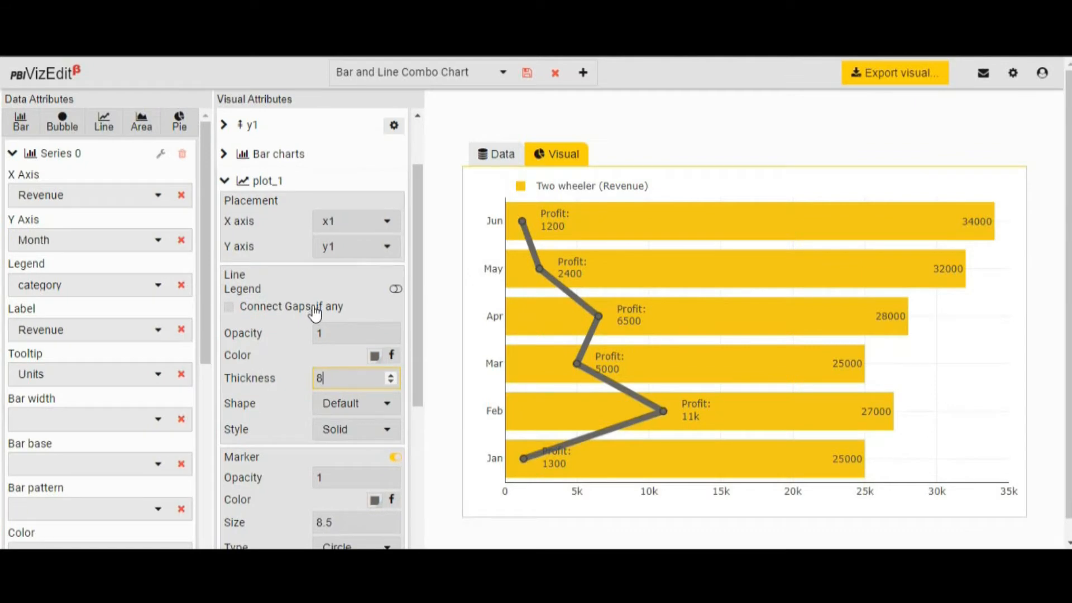
scroll(315, 312, down, 3)
click(496, 154)
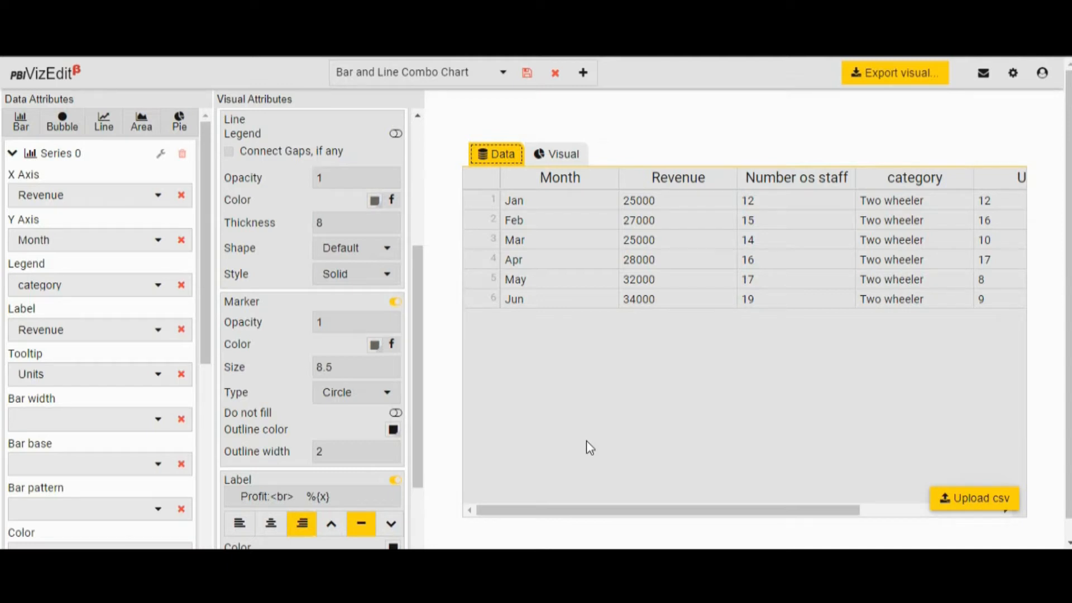
click(558, 158)
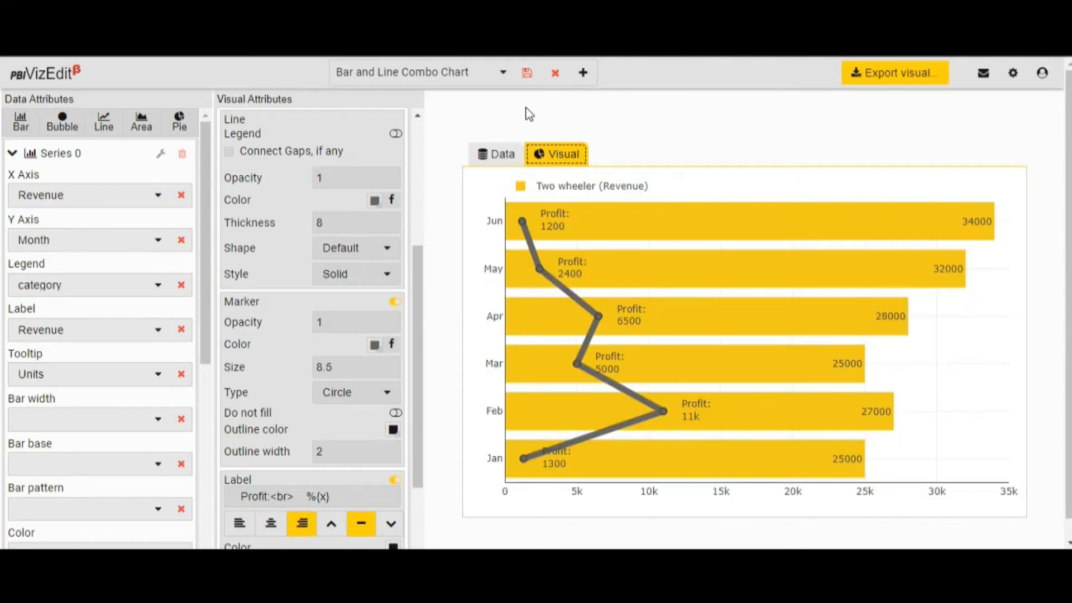
click(494, 76)
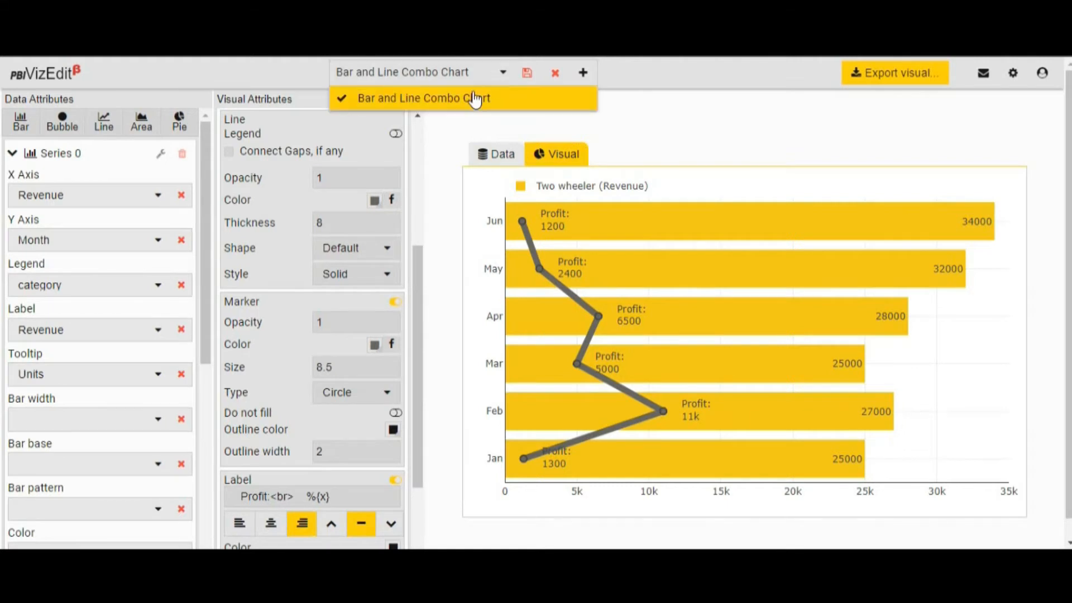
click(500, 73)
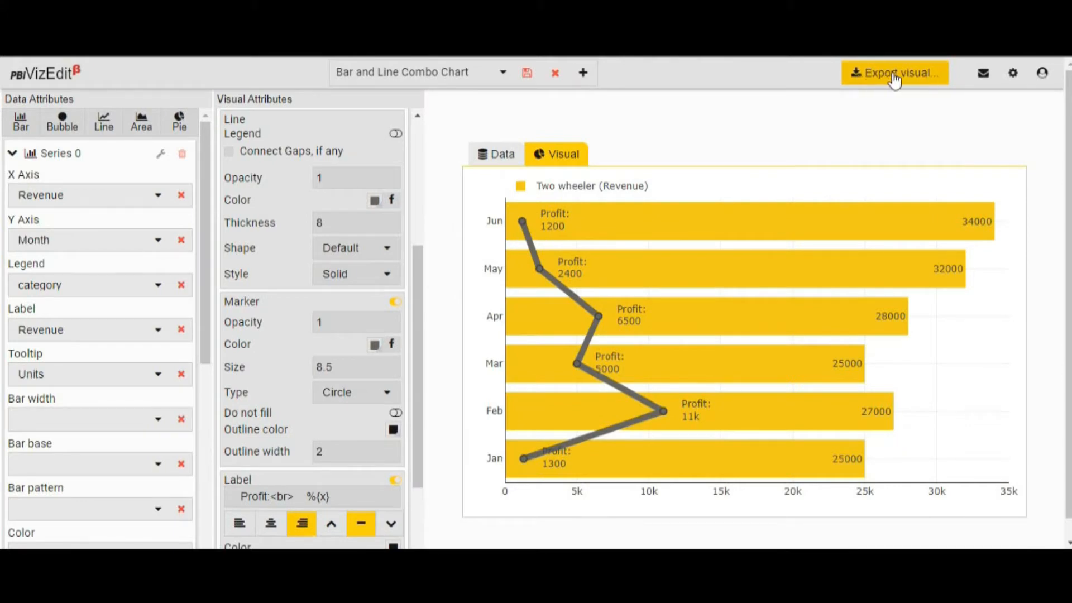
click(1011, 77)
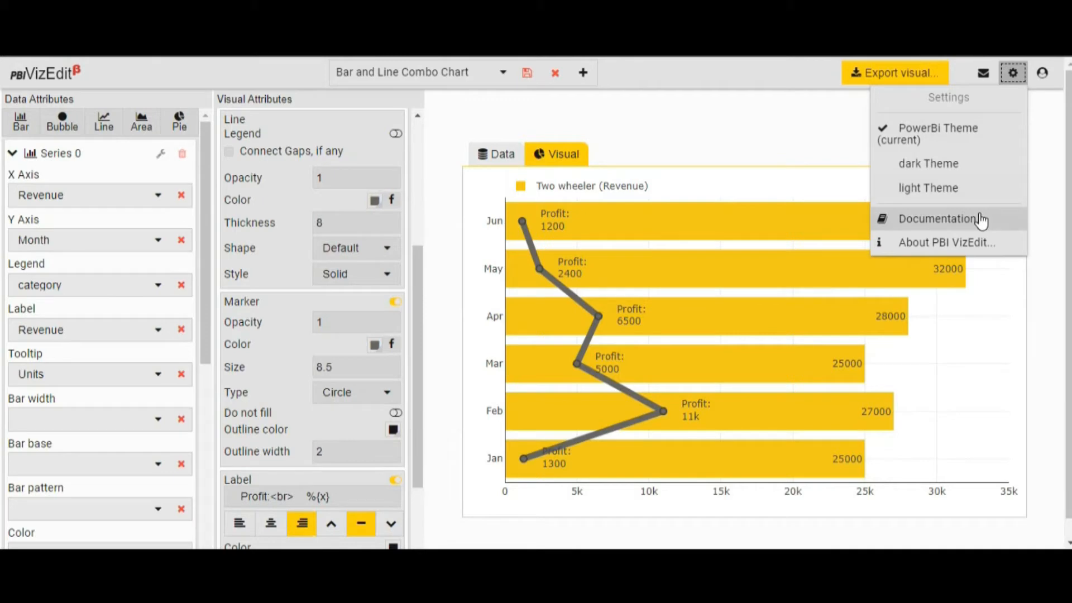
click(797, 135)
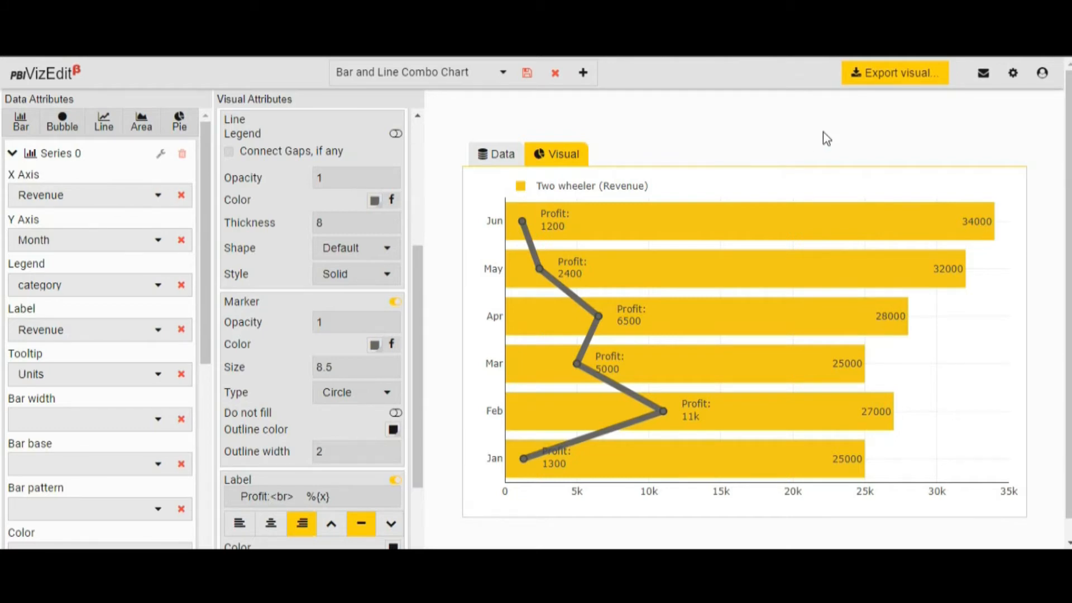
Open the export settings for the visual and review the attributes of the Legend, Y Axis, Line and Bar fields.
click(919, 71)
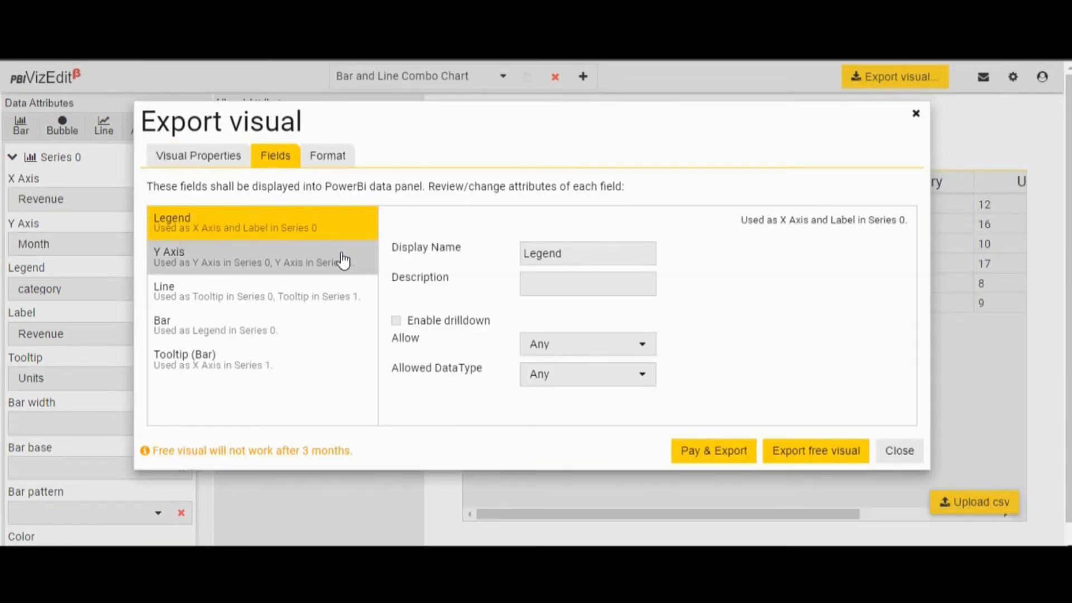
click(340, 255)
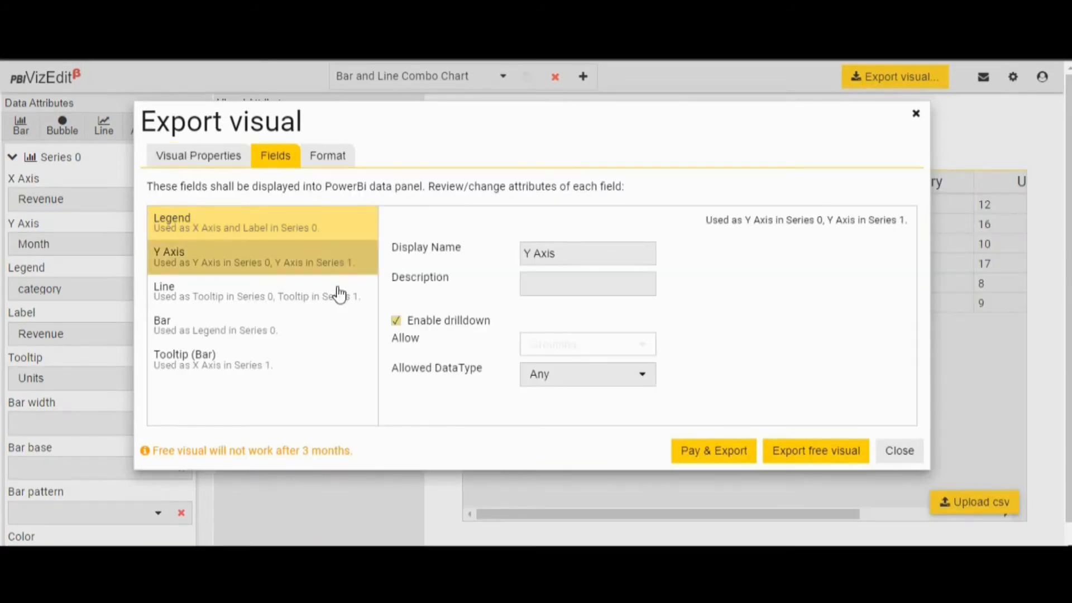
click(303, 296)
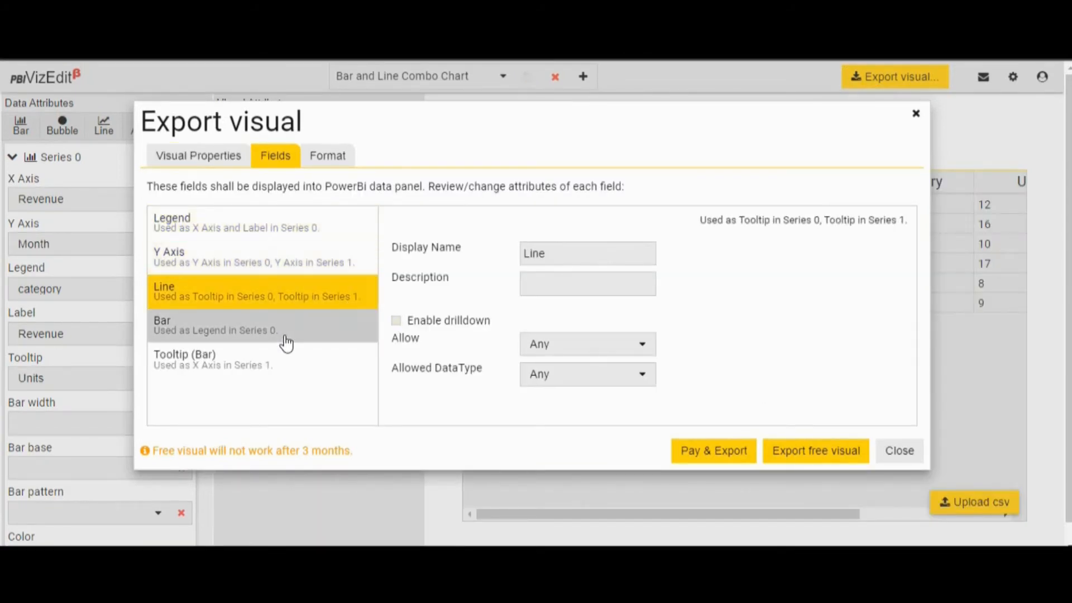
click(285, 337)
click(328, 249)
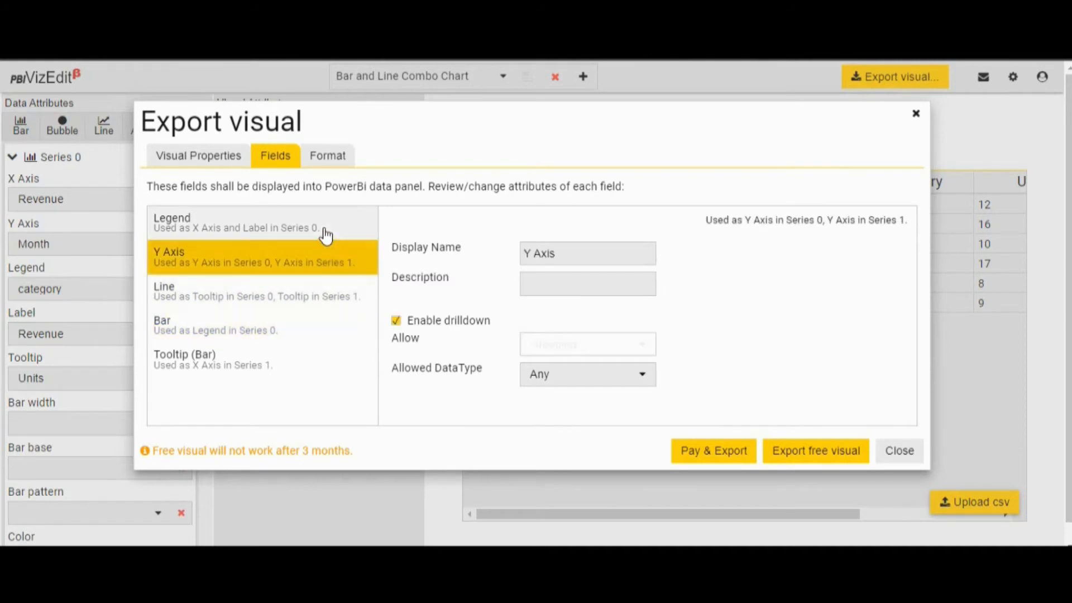
click(326, 235)
click(309, 266)
click(303, 305)
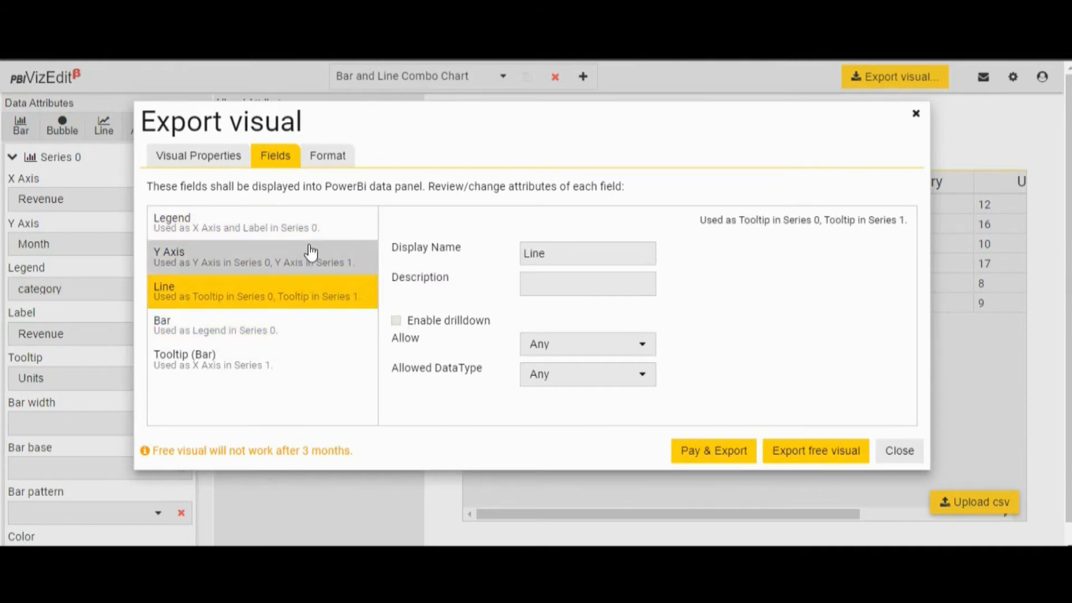
Review the format properties offered for export under Chart, Legend, x1, y1 and Plot 1.
click(328, 155)
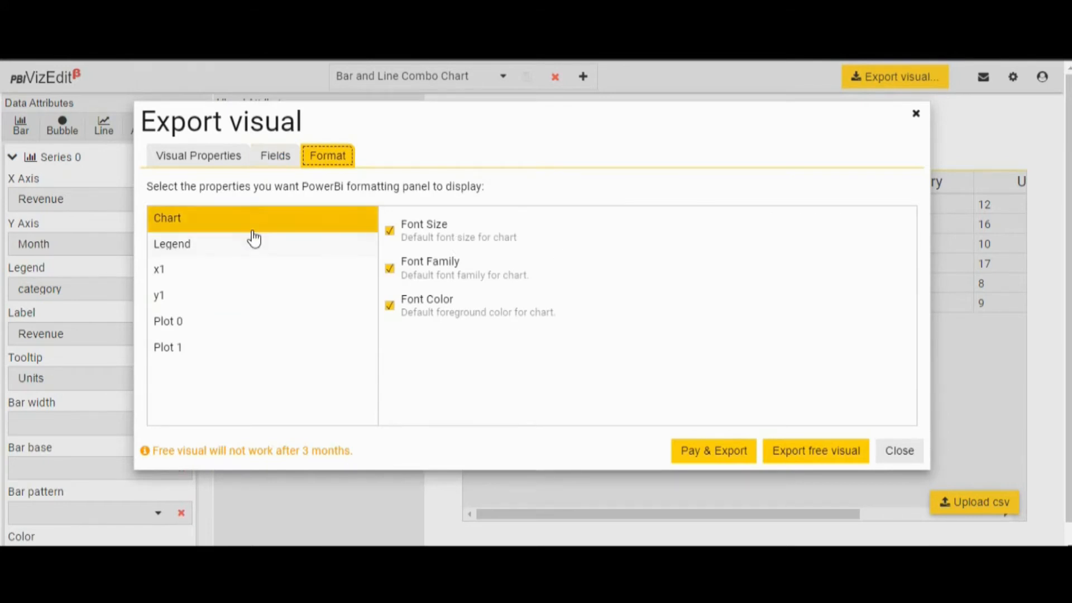
click(293, 249)
click(390, 328)
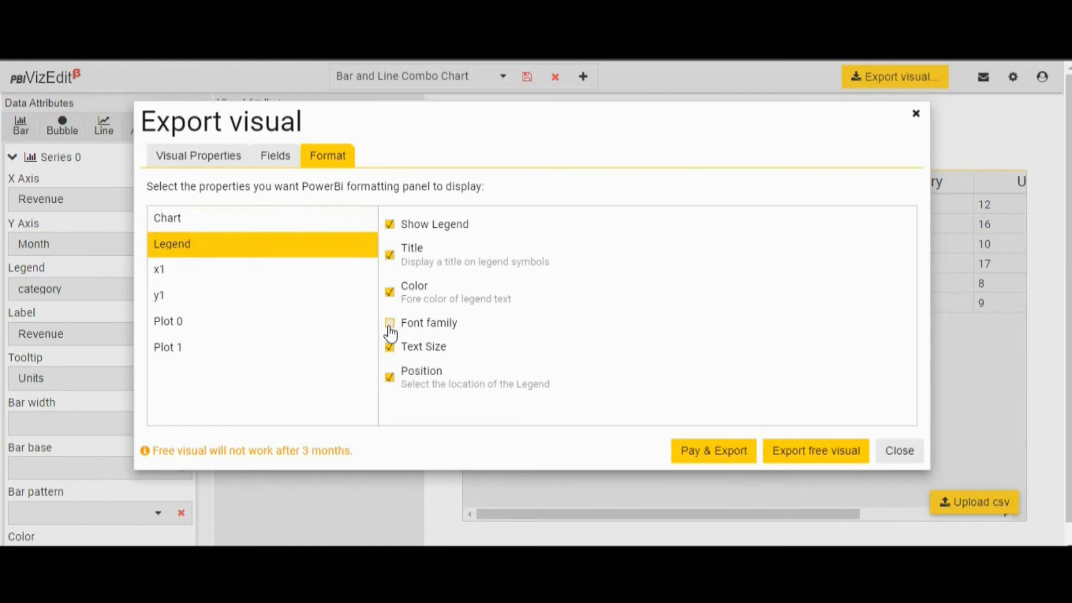
click(260, 278)
click(268, 308)
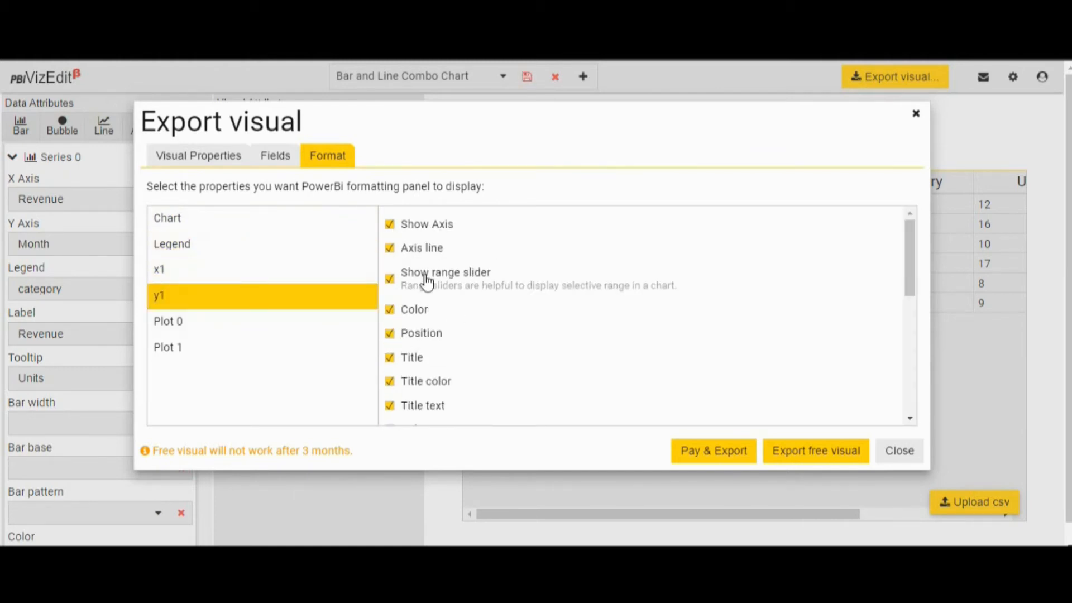
click(315, 346)
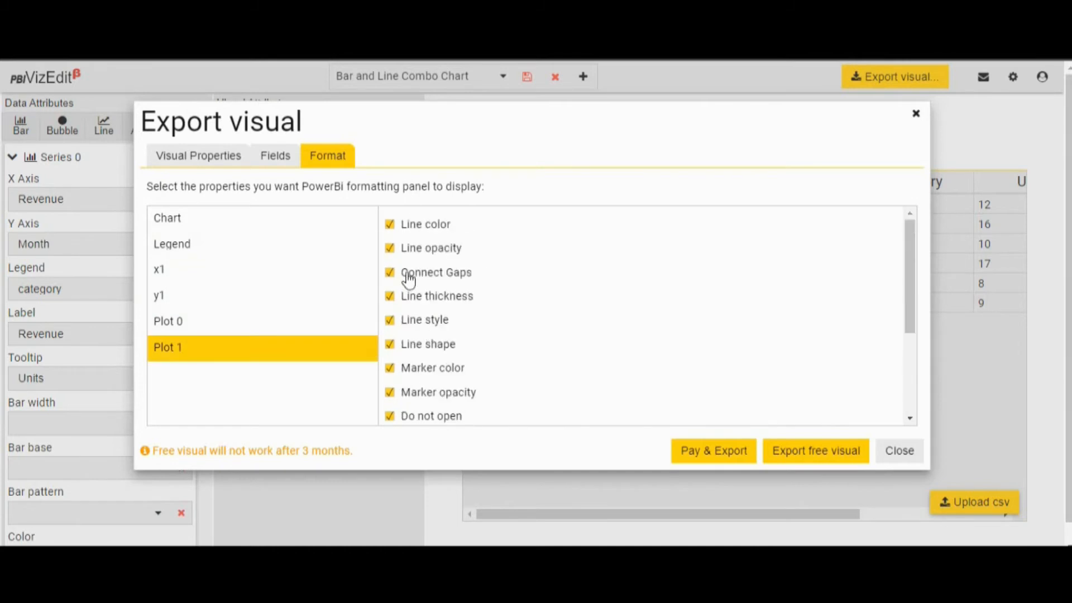
Try switching Plot 1's Line color, Line opacity and Connect Gaps export properties off and on again.
click(389, 228)
click(390, 248)
click(390, 249)
click(389, 274)
click(390, 275)
Review the rest of Plot 1's format properties and export the chart as a free visual.
scroll(653, 321, down, 3)
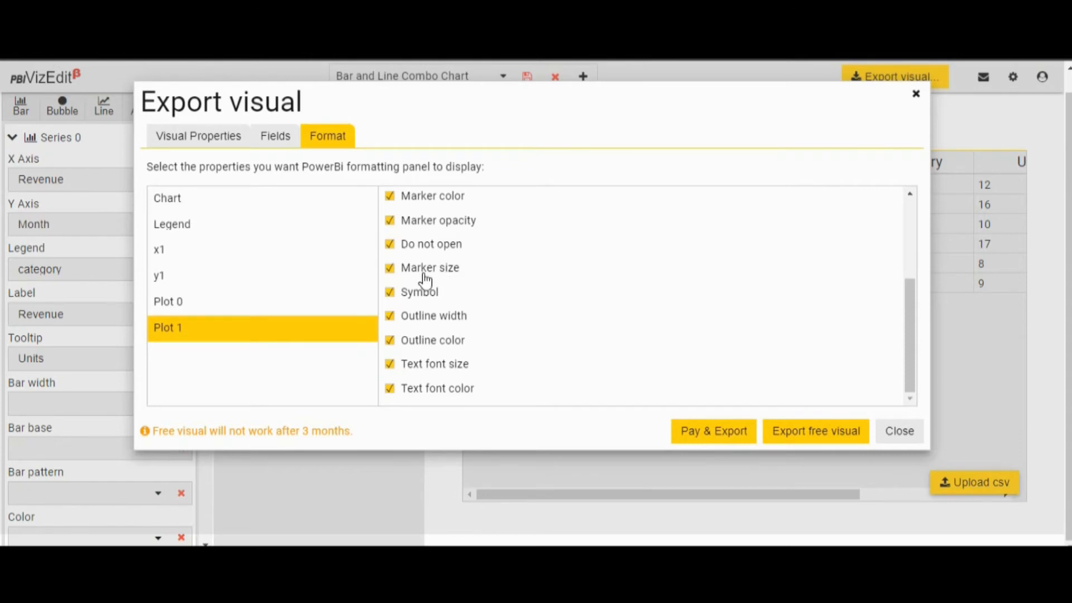
click(399, 294)
scroll(550, 337, up, 3)
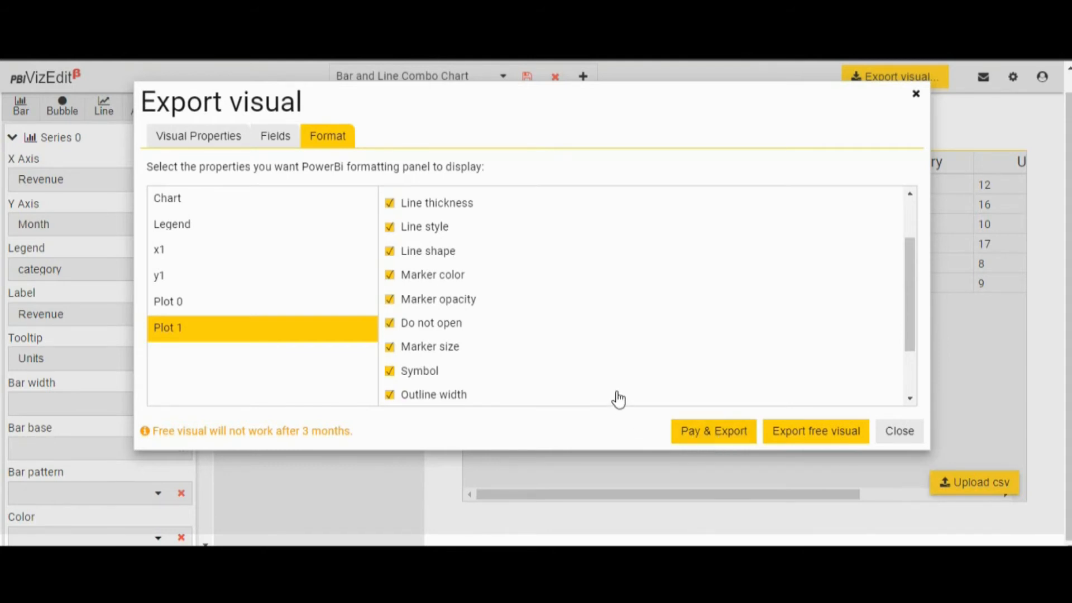
click(798, 436)
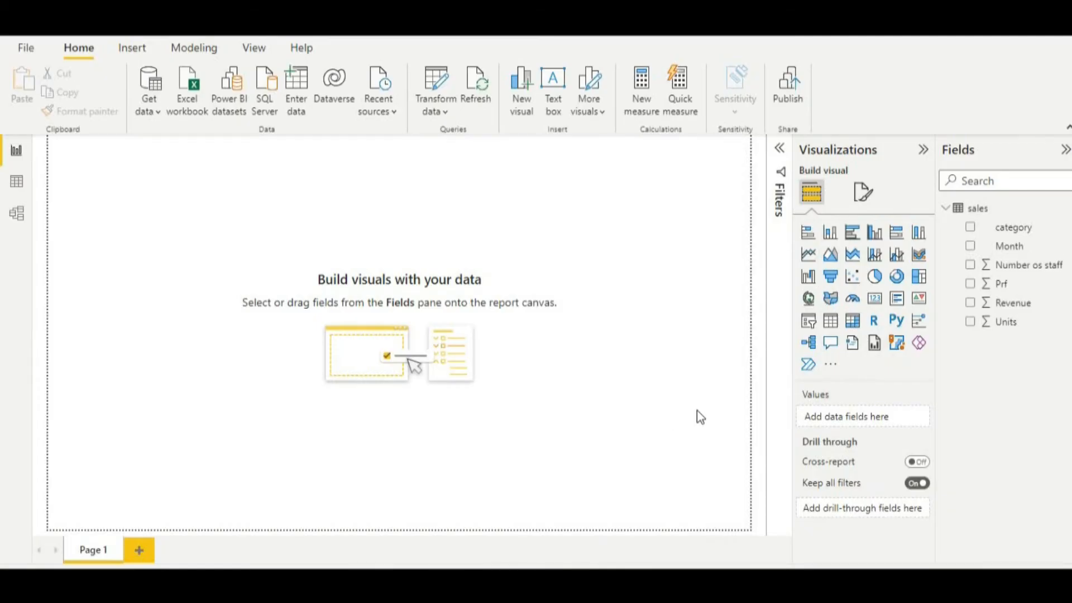
click(831, 367)
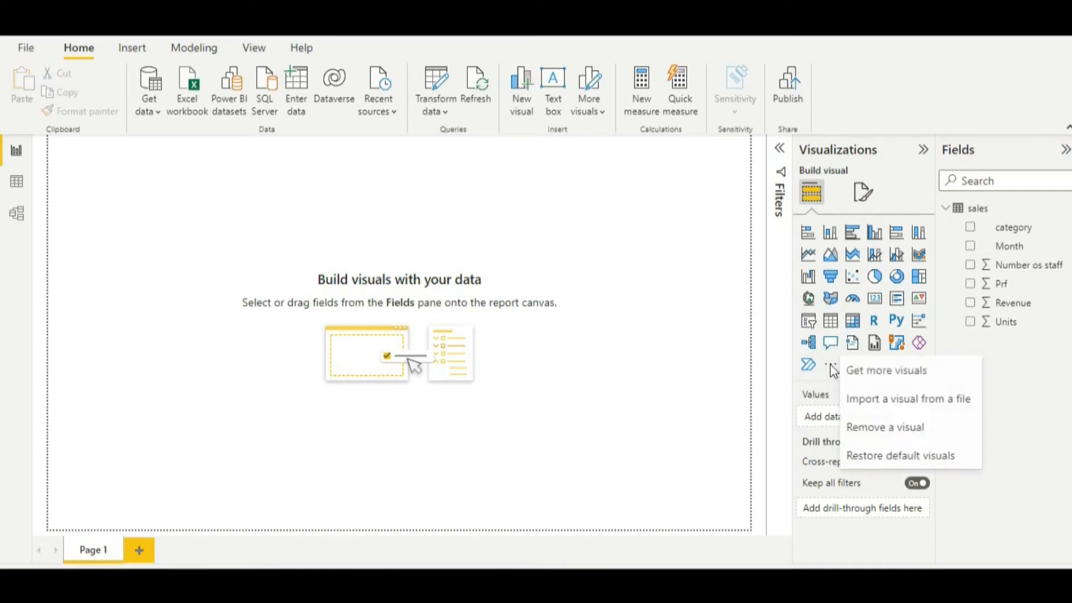
click(874, 412)
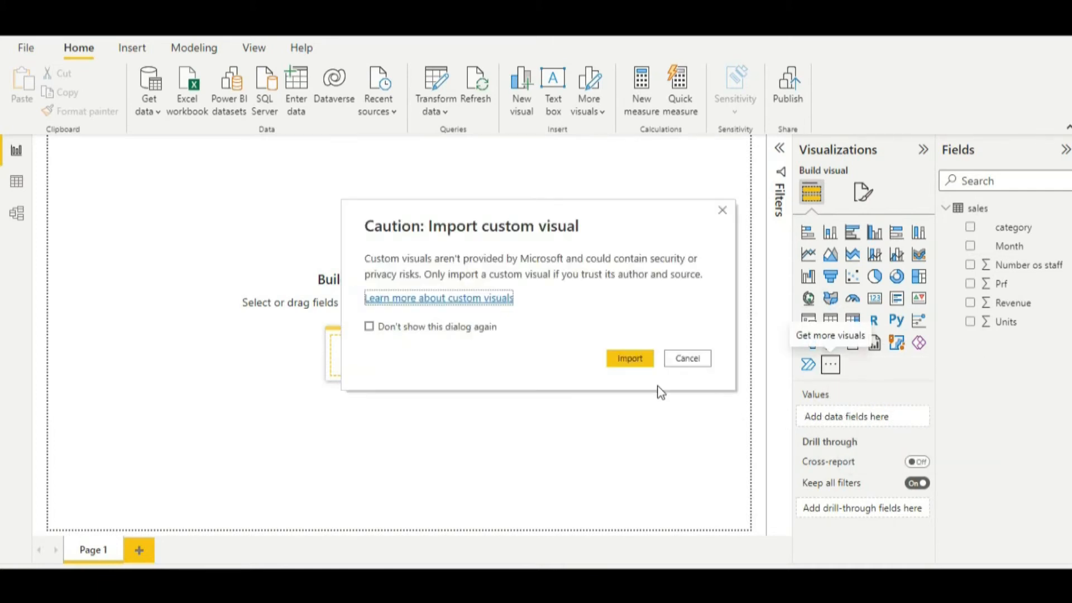
click(631, 359)
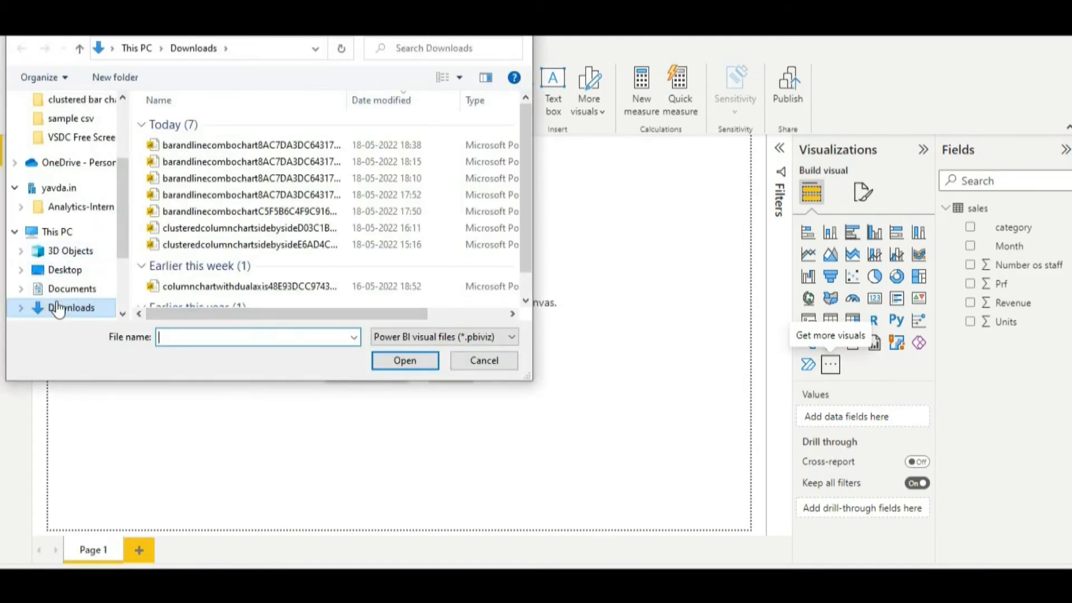
click(178, 148)
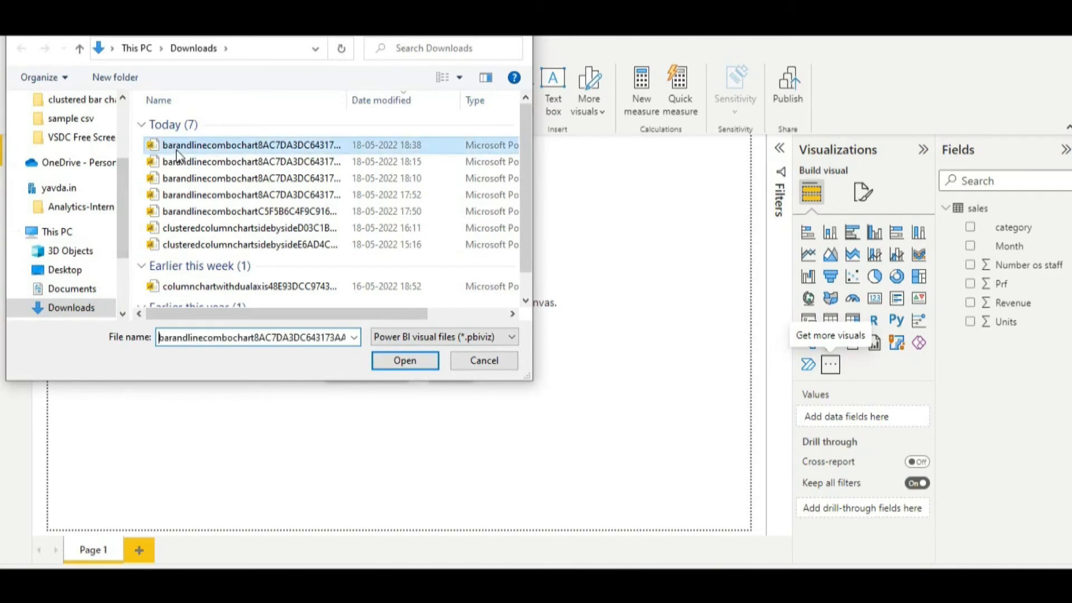
click(404, 361)
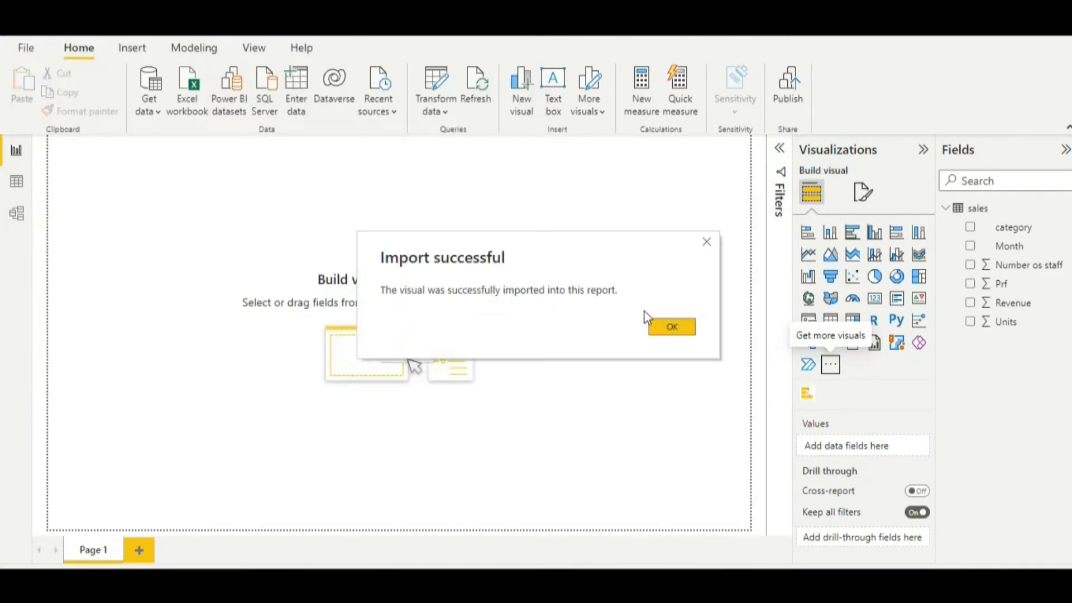
click(668, 331)
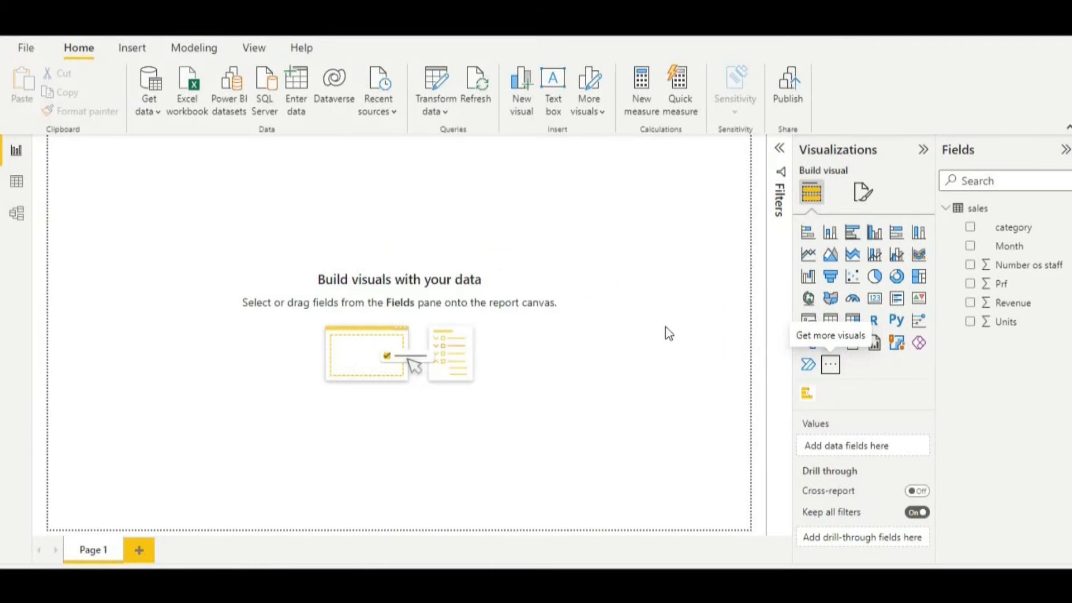
Add the imported custom visual to the report page and enlarge it to fill more than half of the canvas width.
click(807, 394)
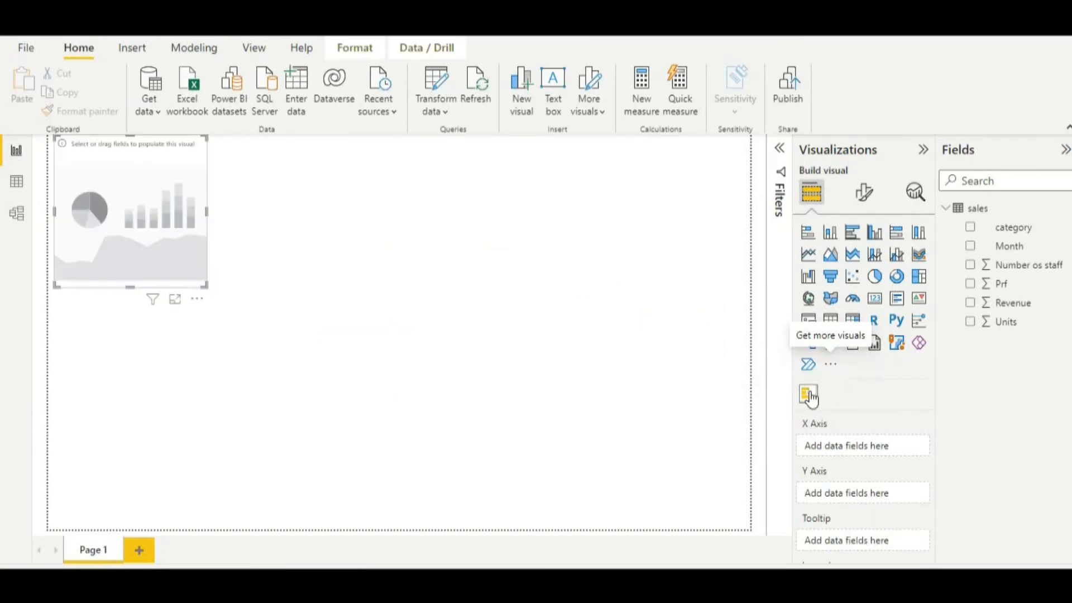
drag(203, 285, 498, 473)
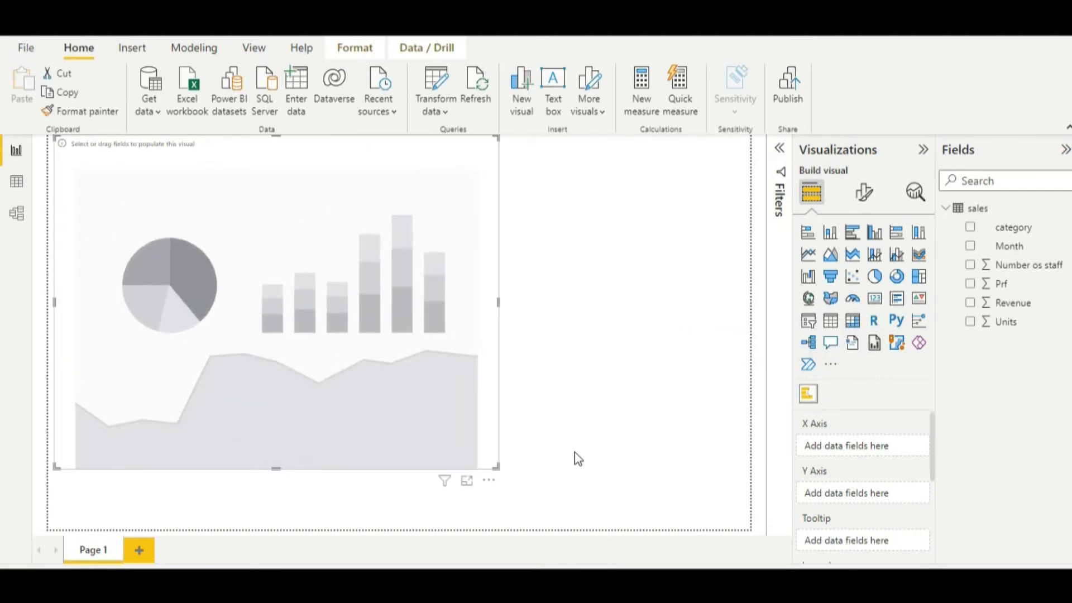
scroll(863, 458, down, 1)
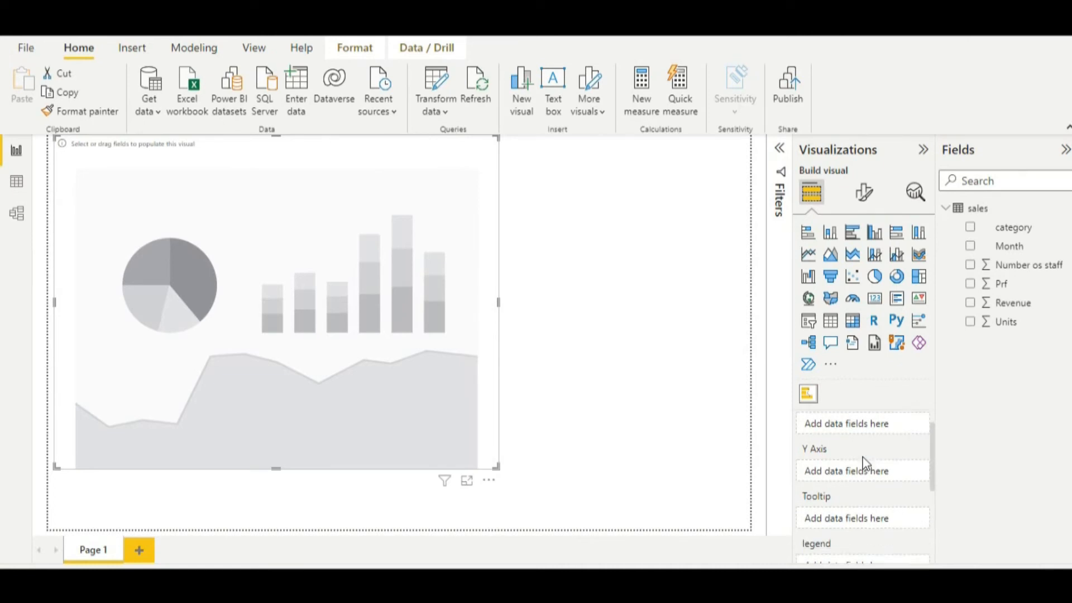
scroll(863, 458, up, 1)
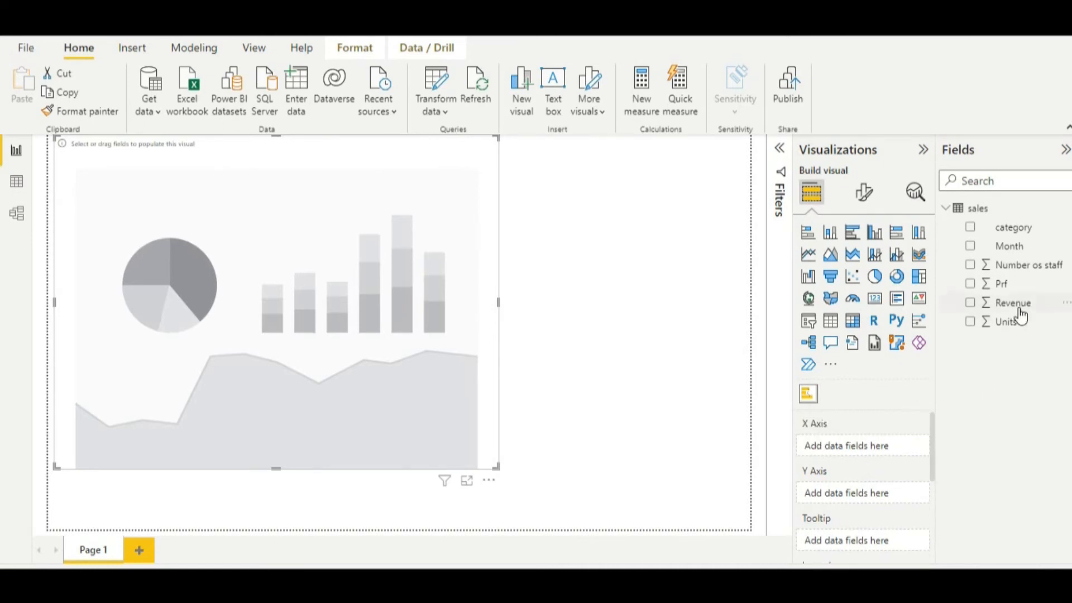
Assign Revenue to the visual's X Axis, Month to Y Axis, Prf to Line and Number os staff to Tooltip.
drag(1013, 304, 858, 440)
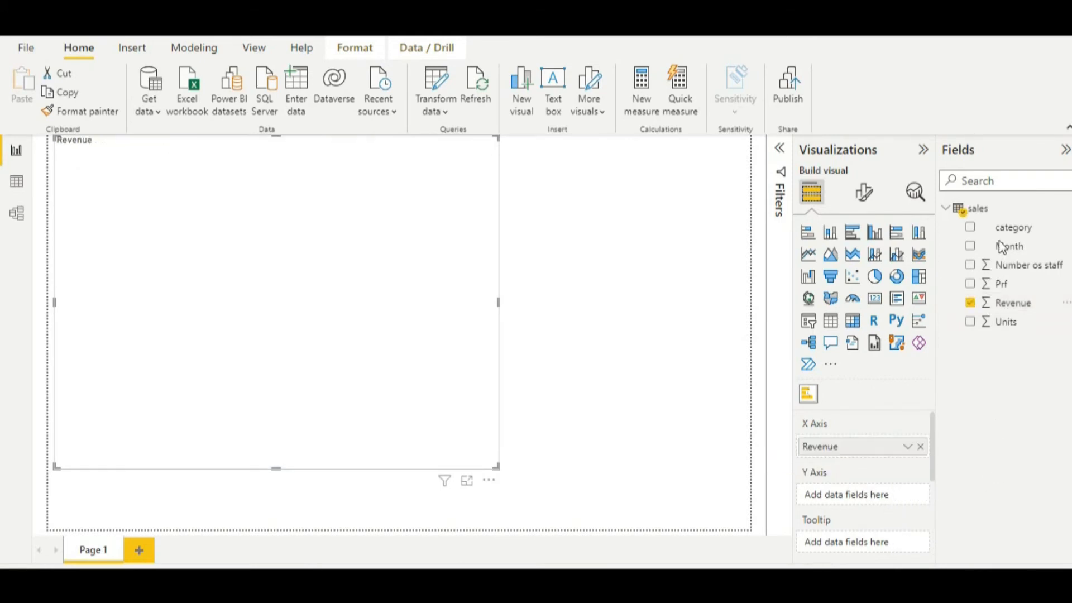
drag(1005, 246, 869, 492)
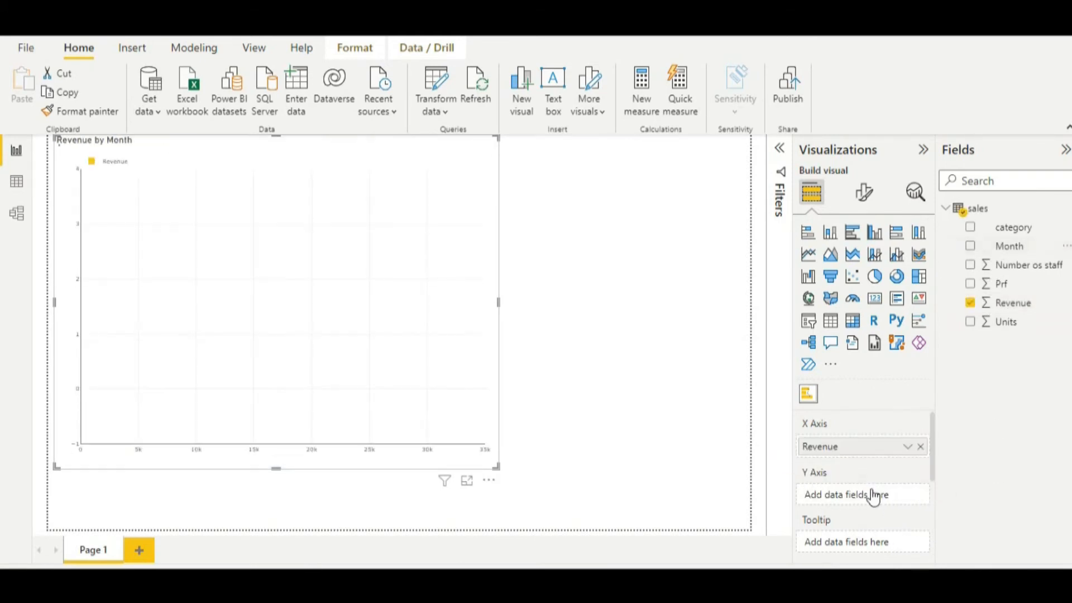
scroll(910, 527, down, 4)
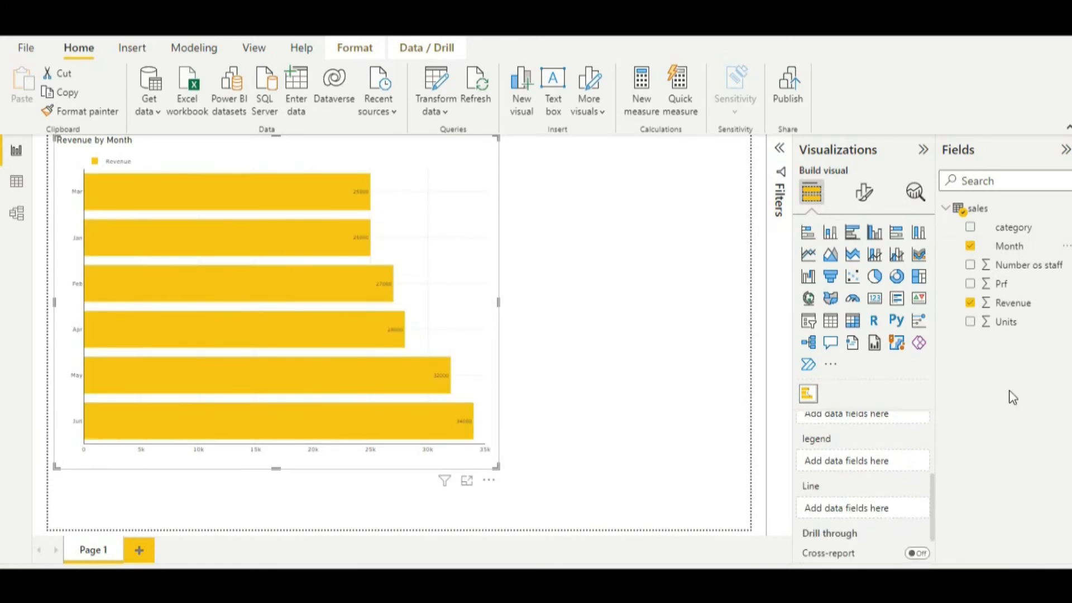
mouse_move(1002, 284)
mouse_down()
mouse_move(1039, 322)
mouse_move(882, 560)
mouse_move(867, 509)
mouse_up()
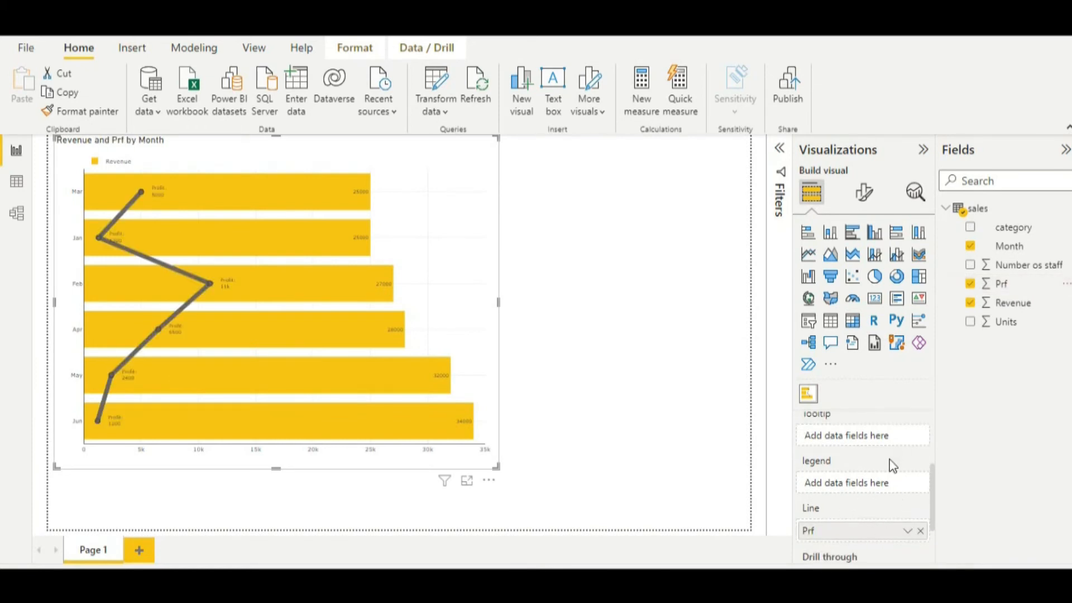
scroll(890, 467, up, 2)
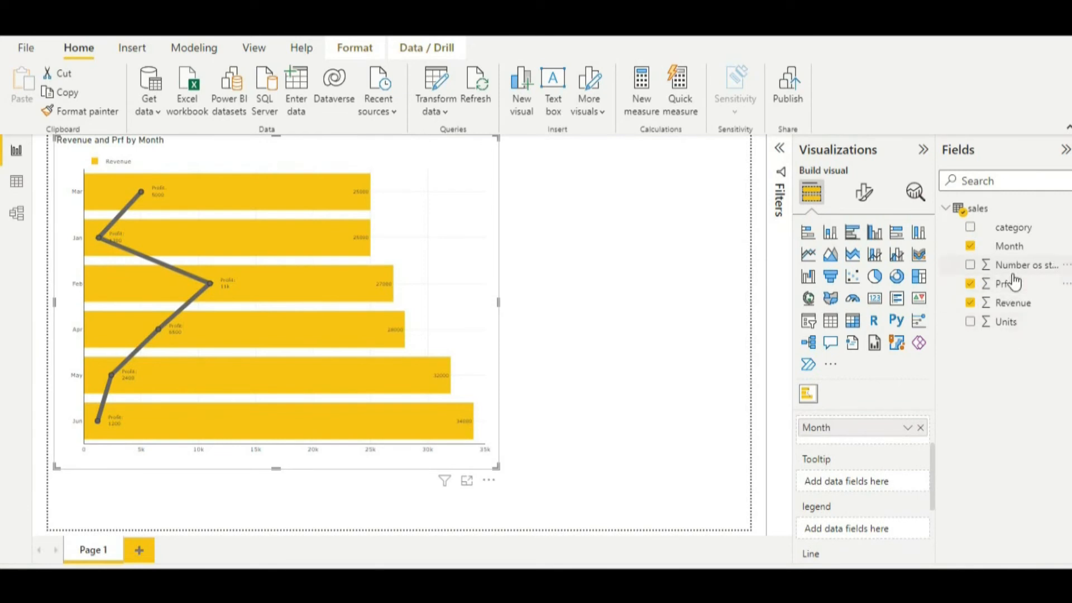
drag(1008, 265, 865, 485)
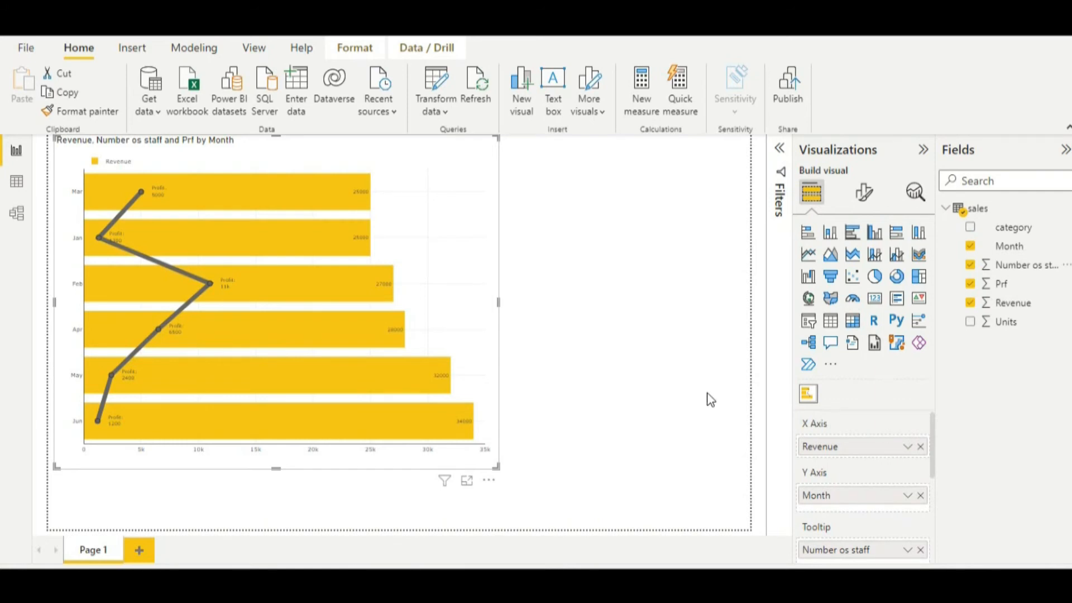
Set the visual's Chart font size to 12 pt in its format settings.
click(866, 192)
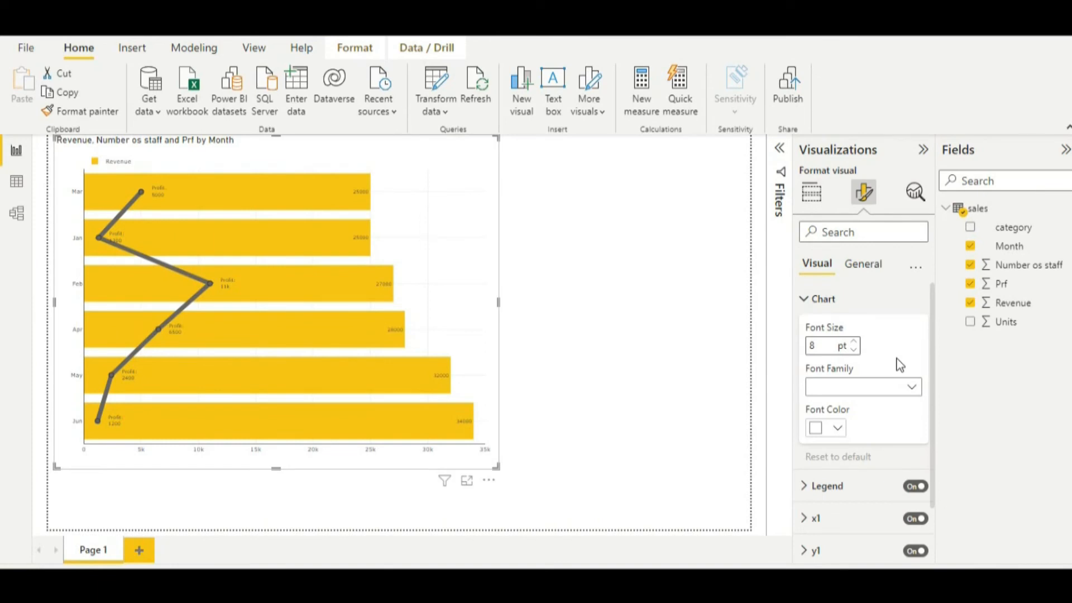
click(856, 342)
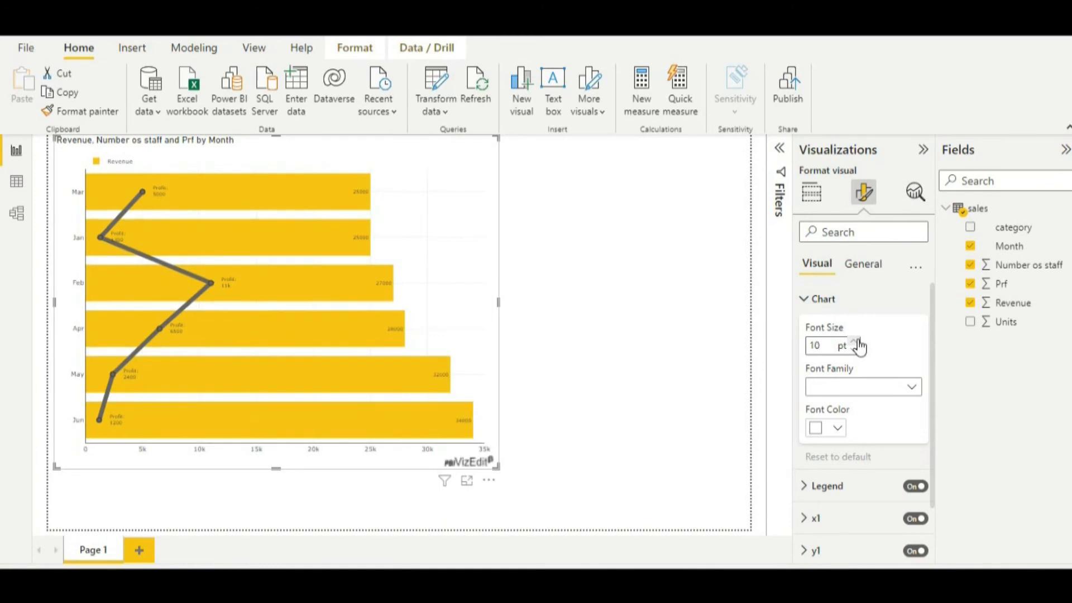
click(856, 342)
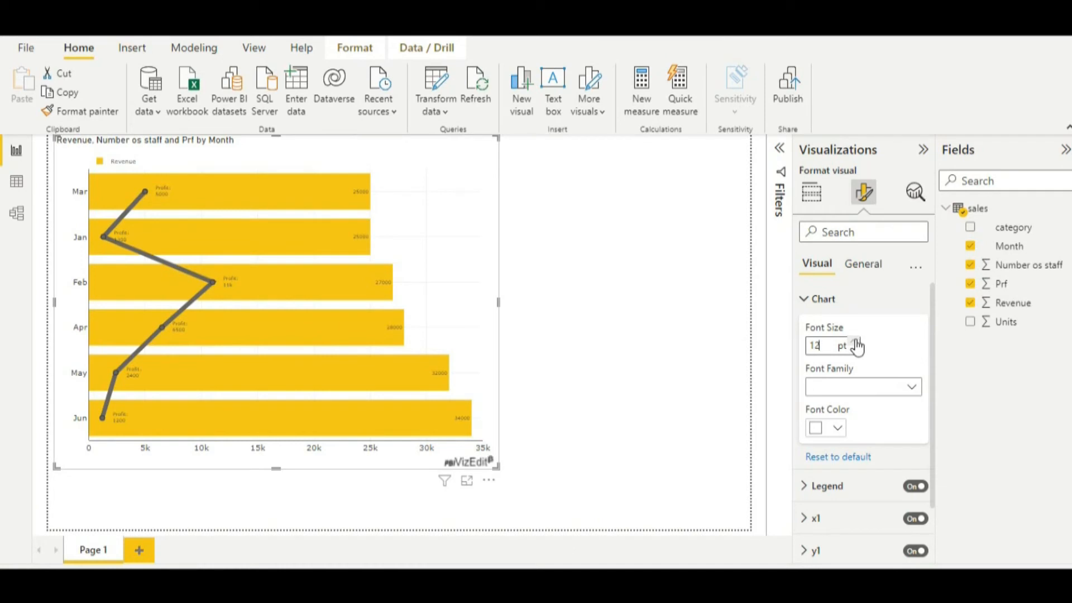
click(806, 305)
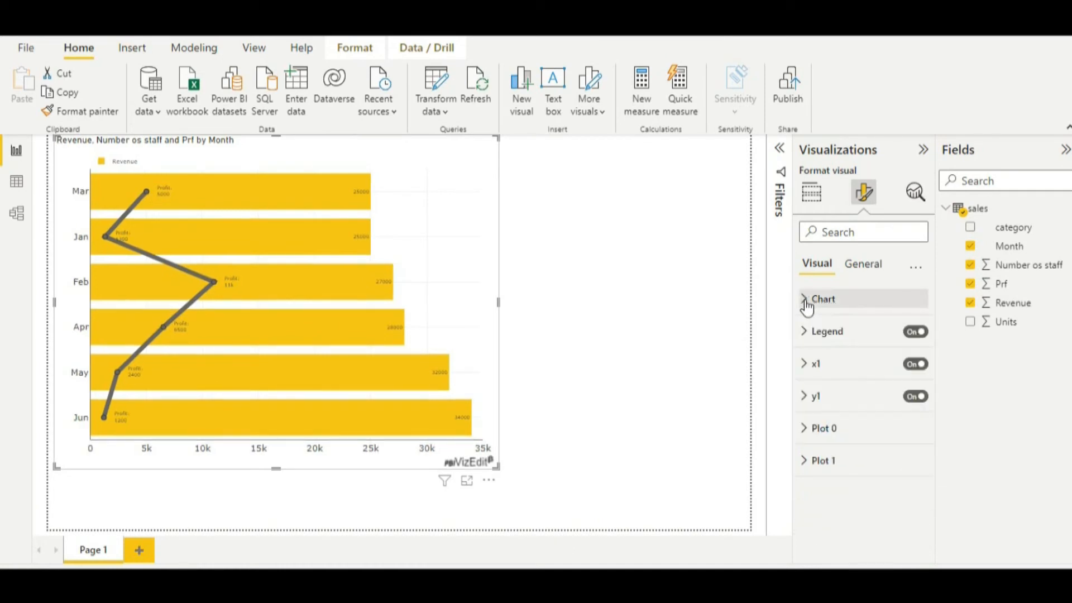
Set the Legend text size to 10 pt.
click(806, 334)
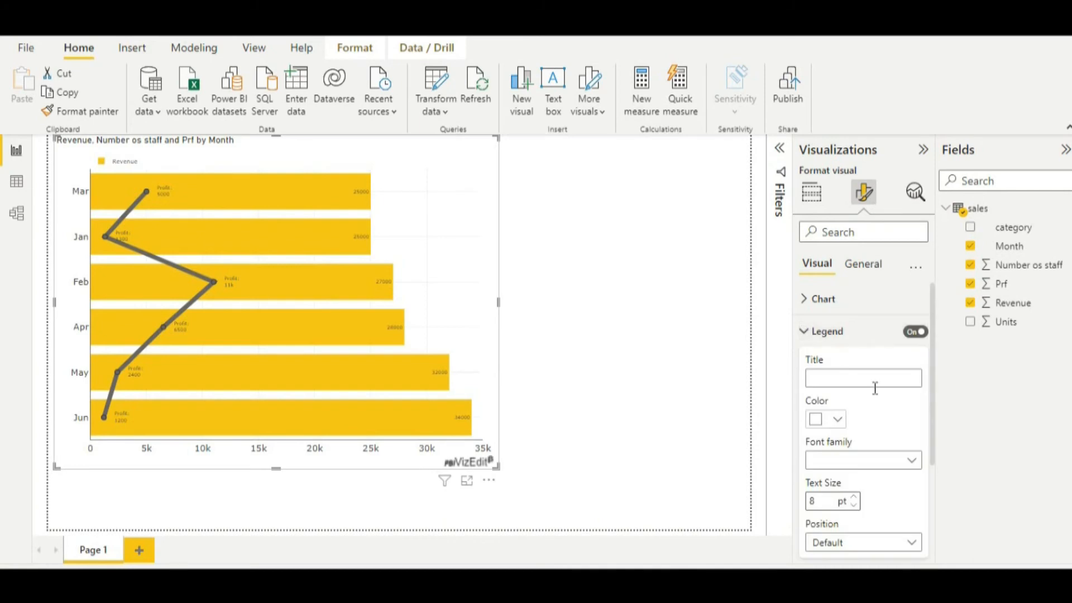
scroll(881, 432, down, 2)
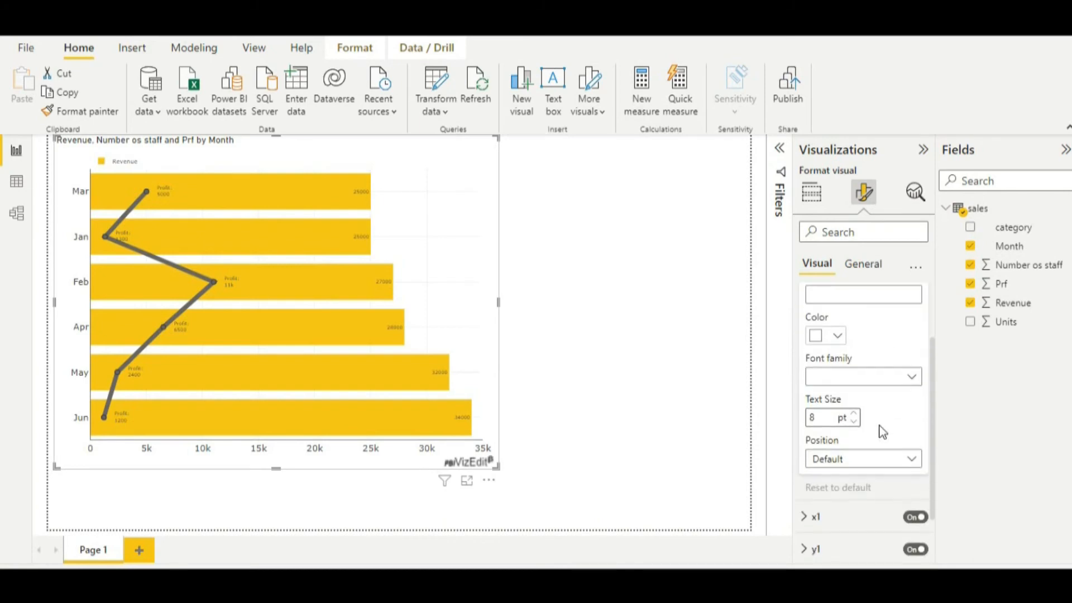
click(856, 414)
click(856, 414)
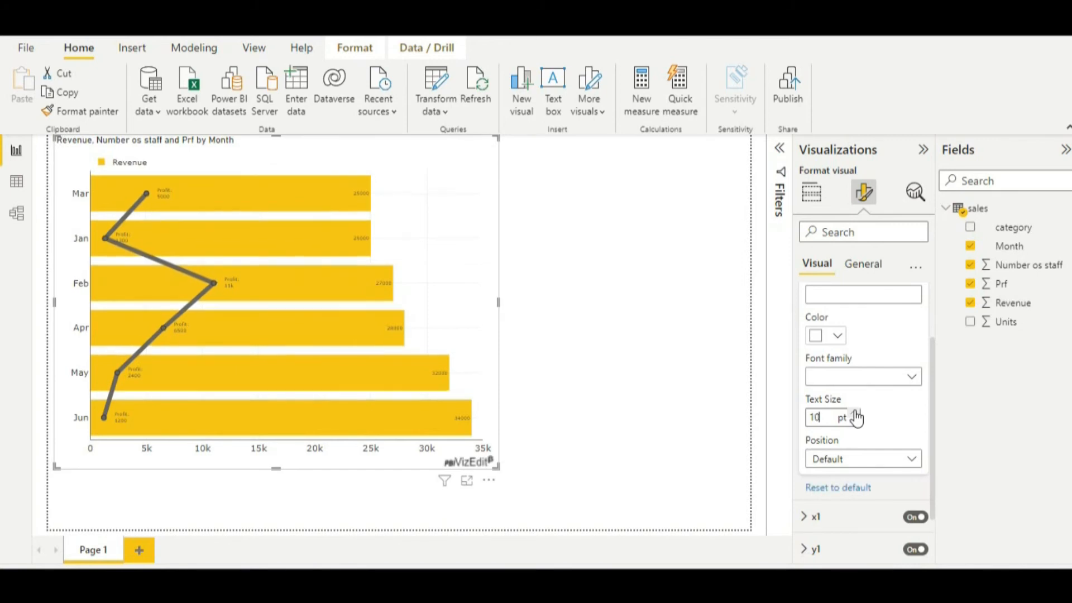
scroll(854, 424, up, 2)
click(808, 335)
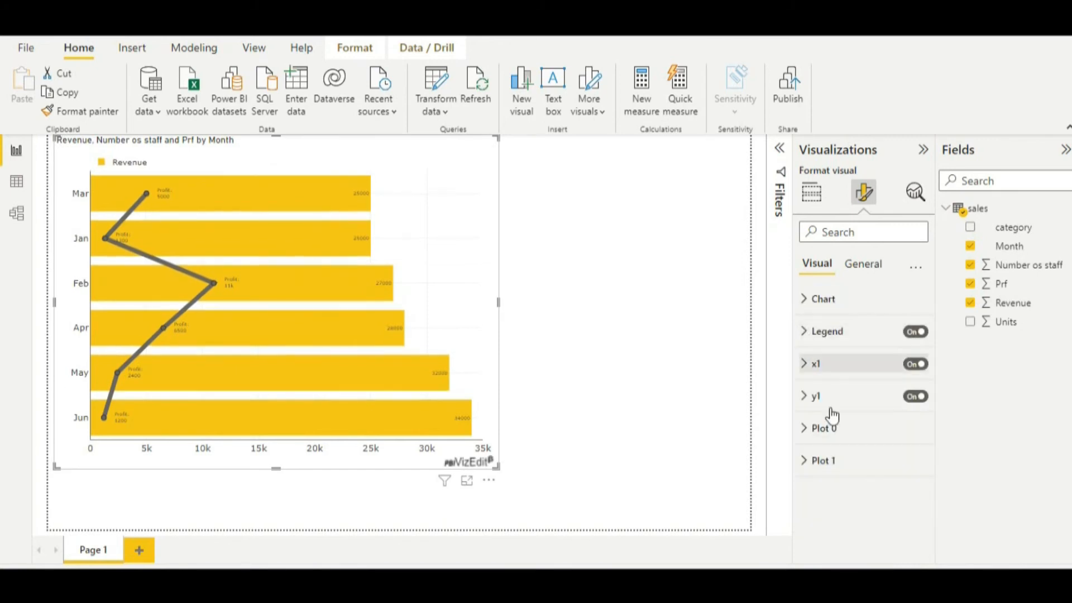
Review the x1 axis format settings, from axis line and title through ticks, labels and spike line to gridlines.
click(805, 370)
scroll(840, 475, down, 4)
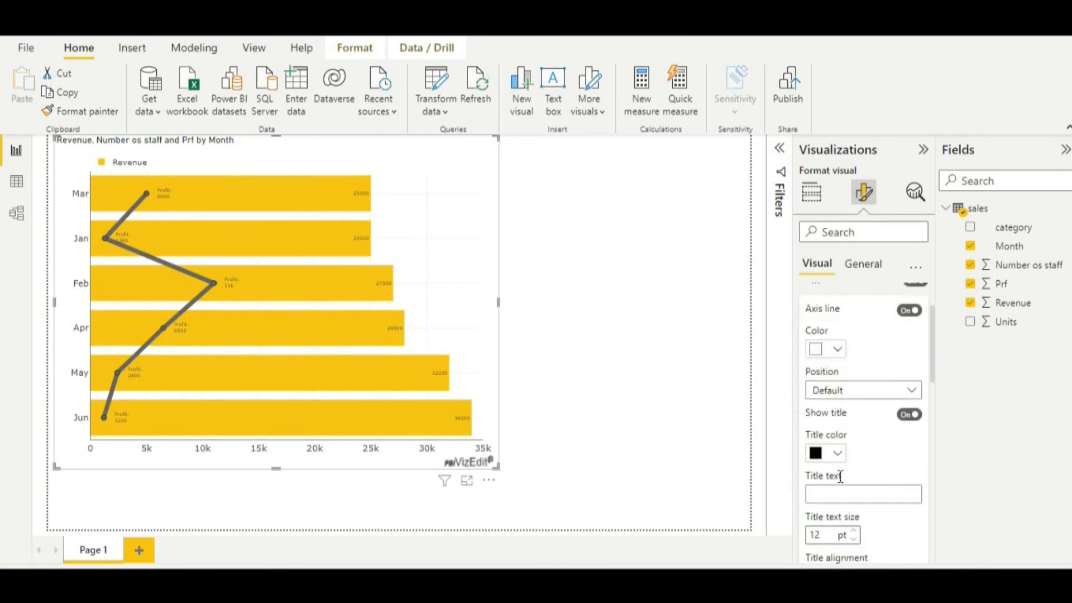
scroll(840, 476, up, 2)
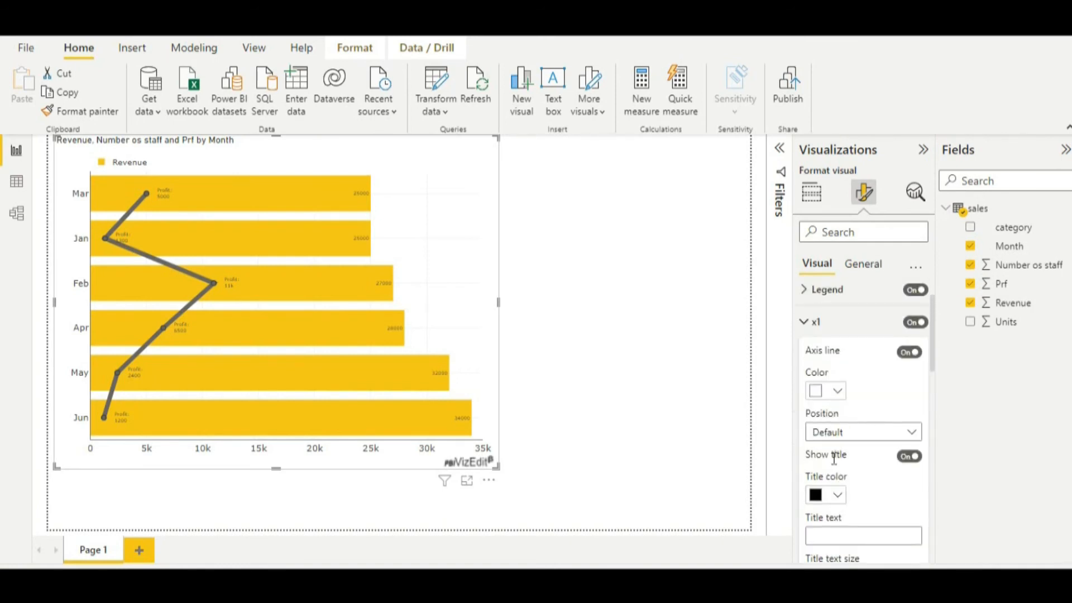
scroll(841, 457, down, 3)
scroll(836, 454, down, 3)
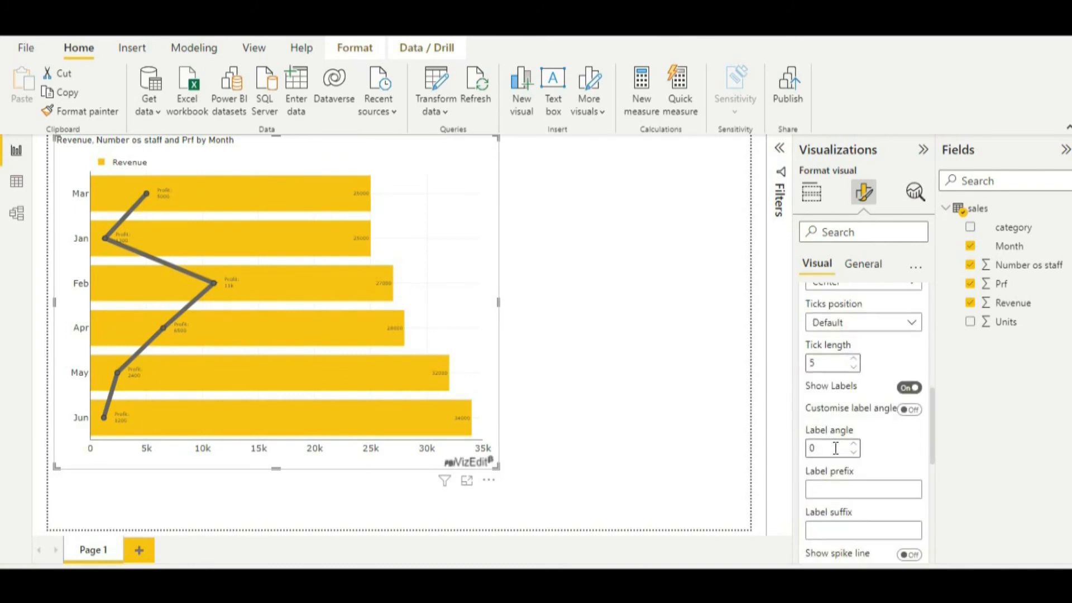
scroll(836, 451, down, 2)
scroll(836, 449, down, 2)
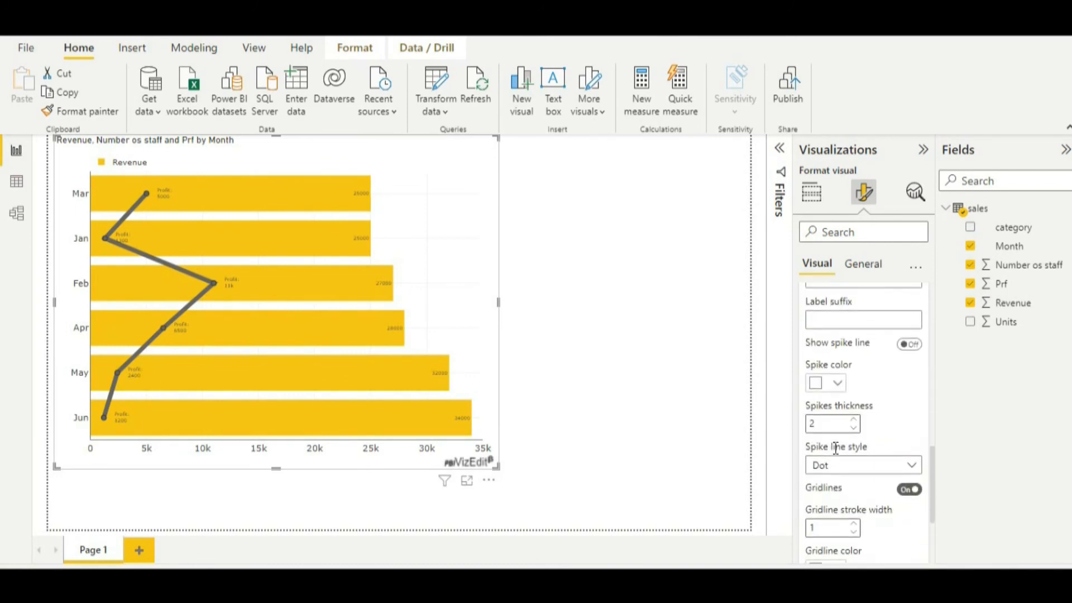
scroll(835, 449, up, 6)
scroll(839, 387, up, 2)
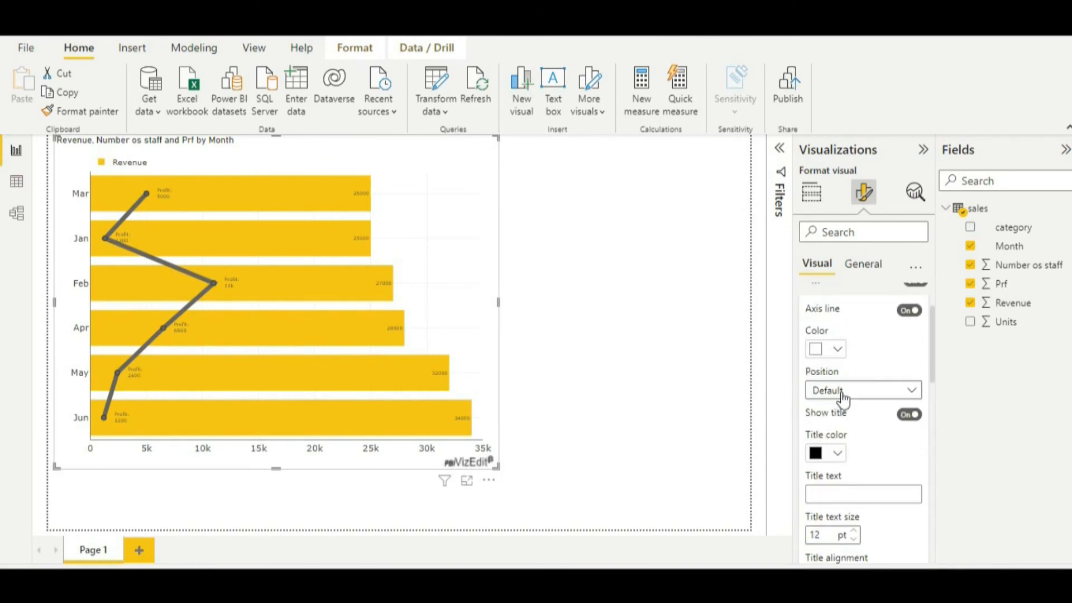
scroll(857, 461, down, 3)
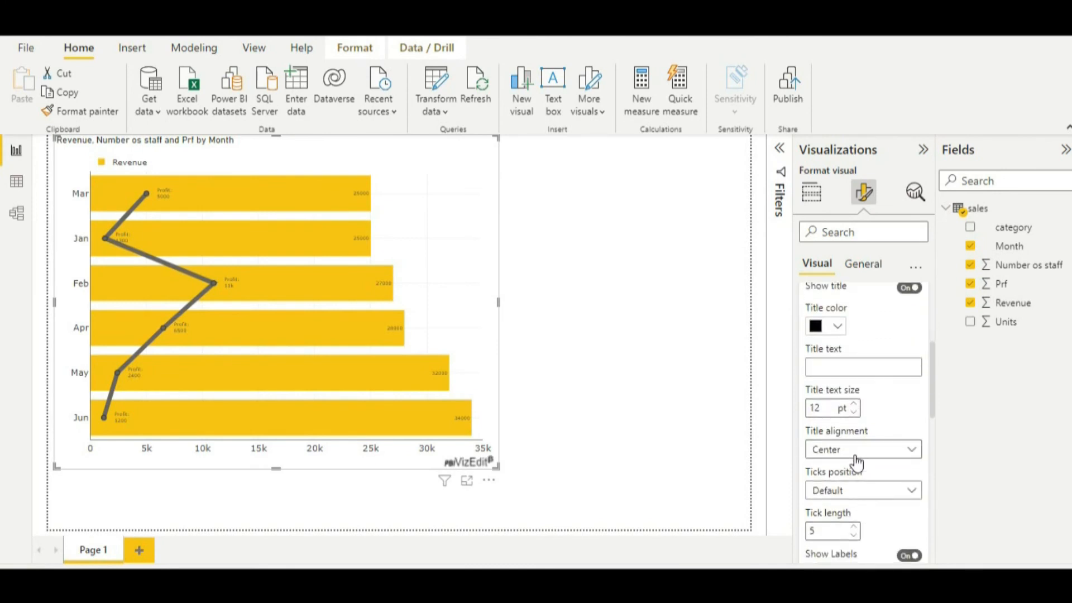
scroll(868, 491, down, 3)
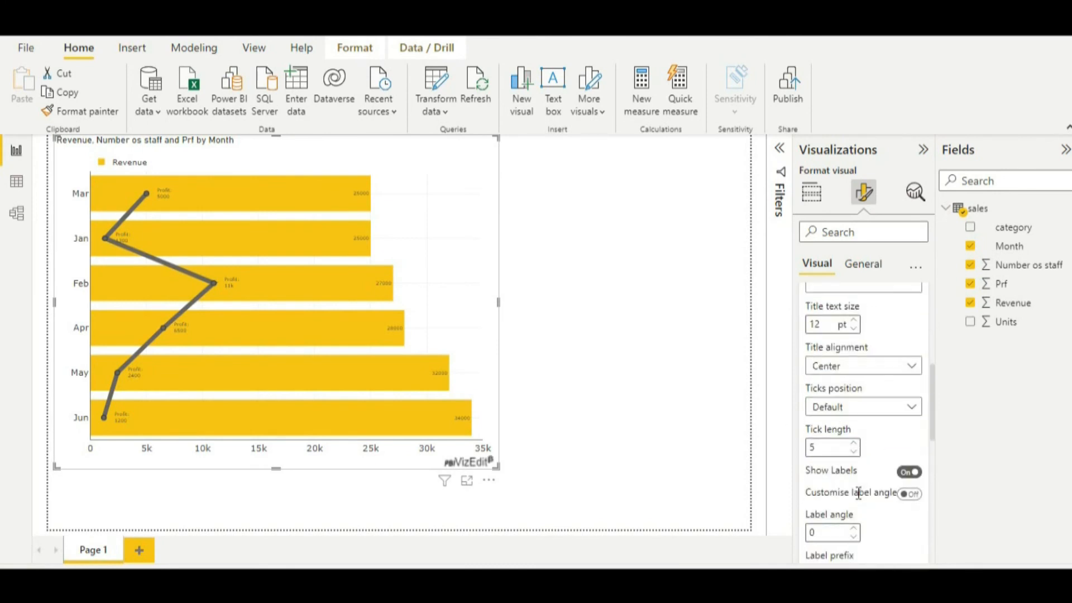
scroll(856, 465, down, 3)
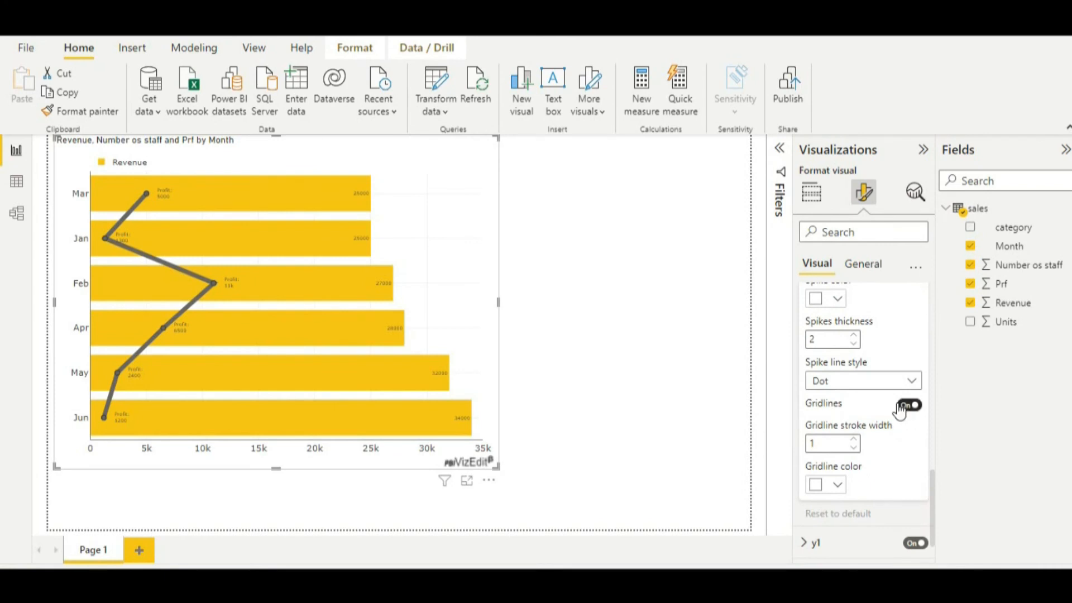
Try switching the x1 axis gridlines off and on again, and recheck the other x1 settings.
click(904, 408)
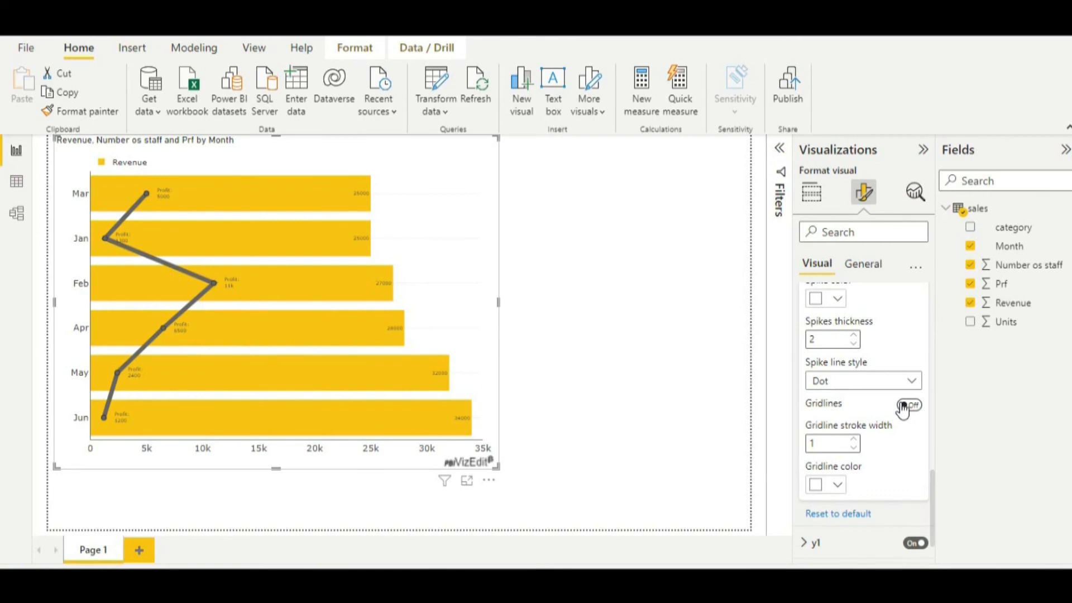
click(903, 407)
scroll(876, 464, up, 1)
scroll(876, 464, up, 3)
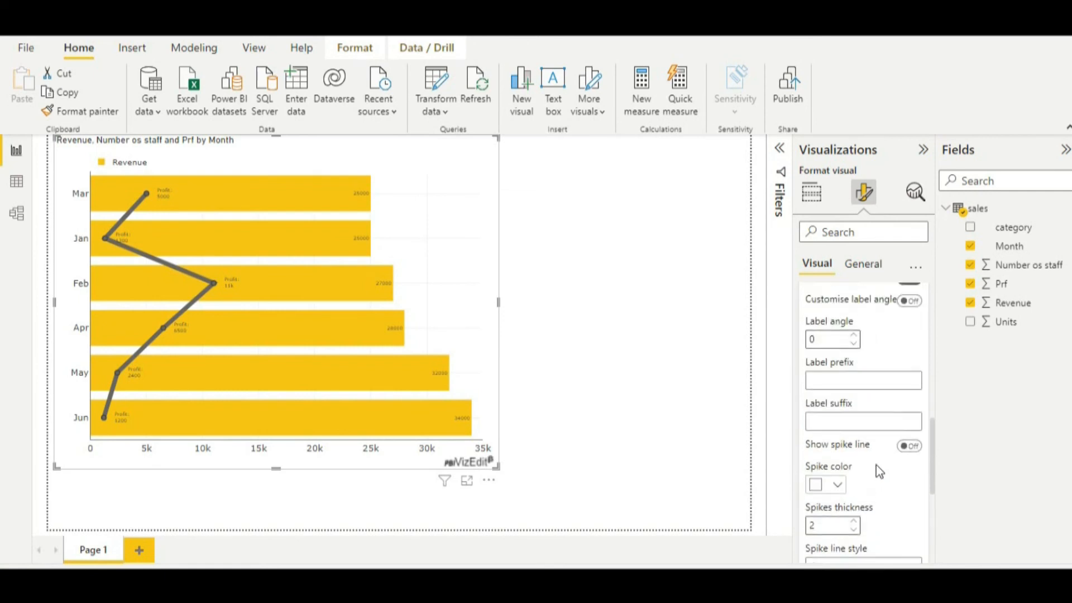
scroll(875, 465, down, 5)
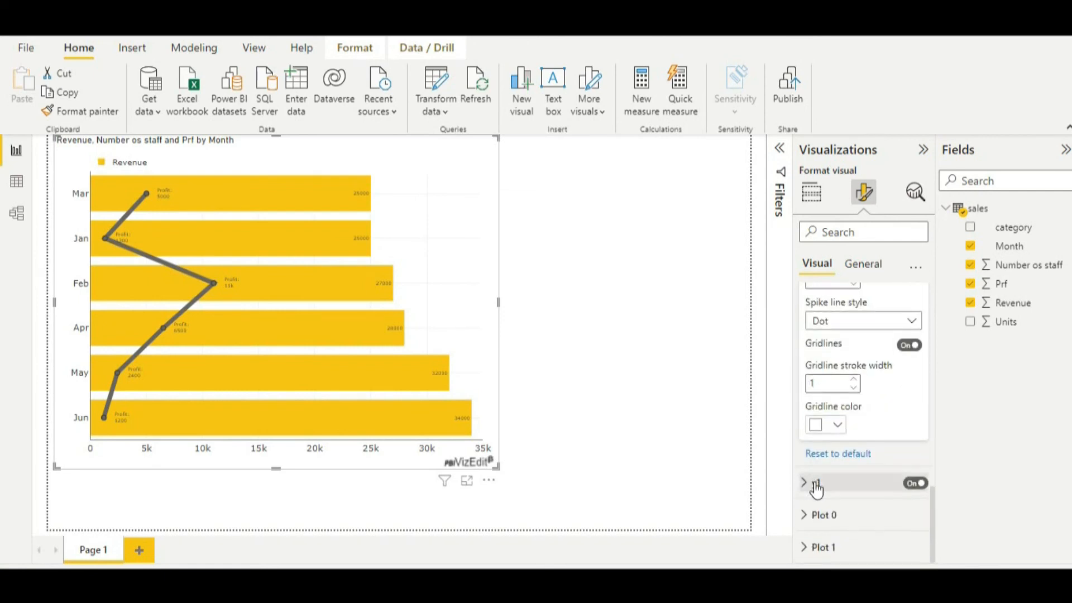
scroll(846, 502, up, 6)
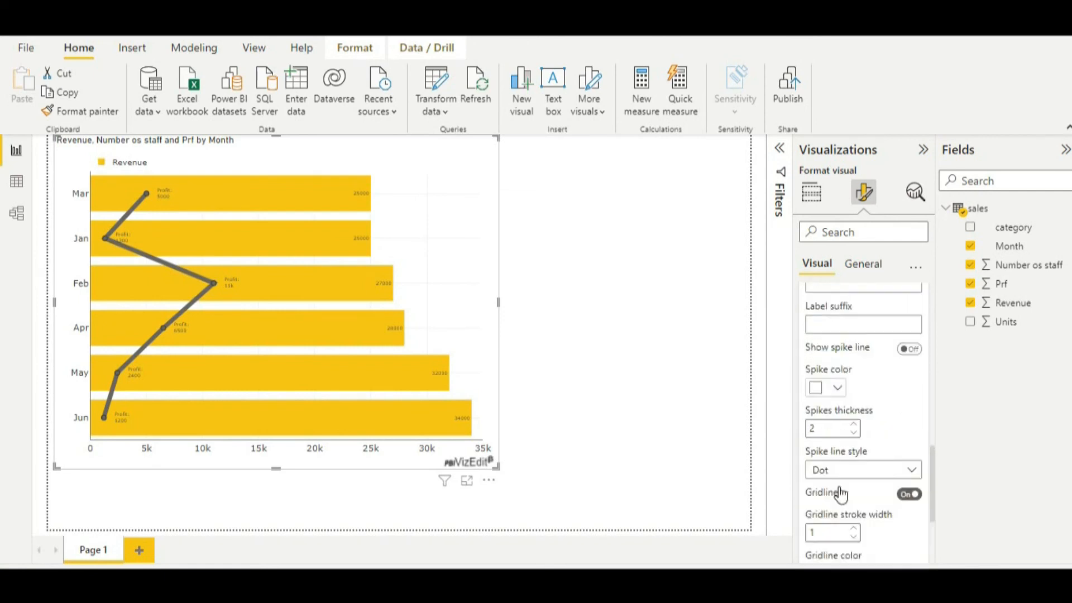
scroll(840, 486, up, 5)
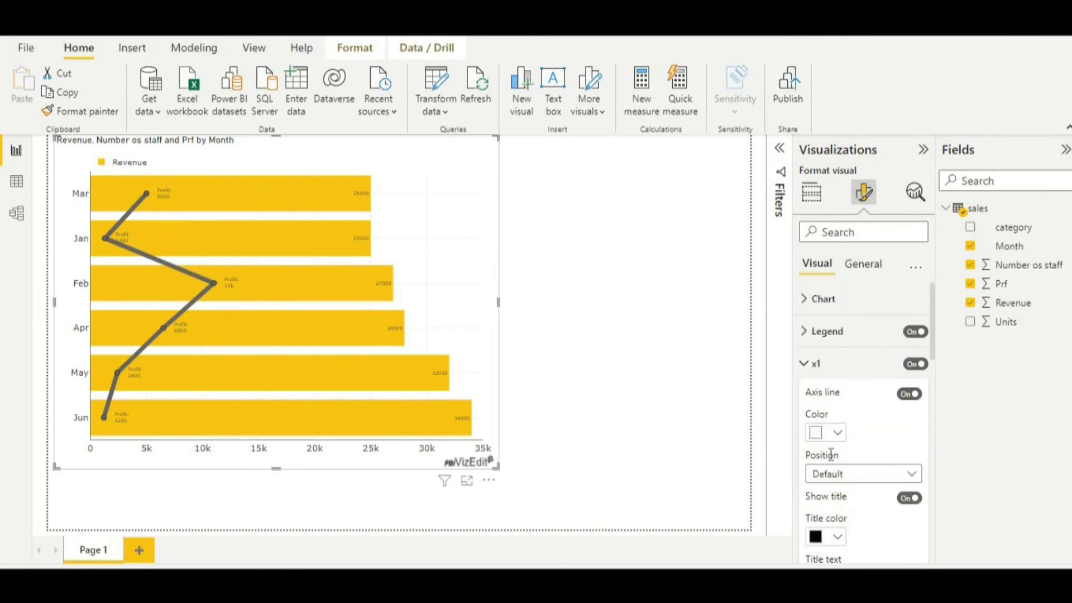
click(816, 363)
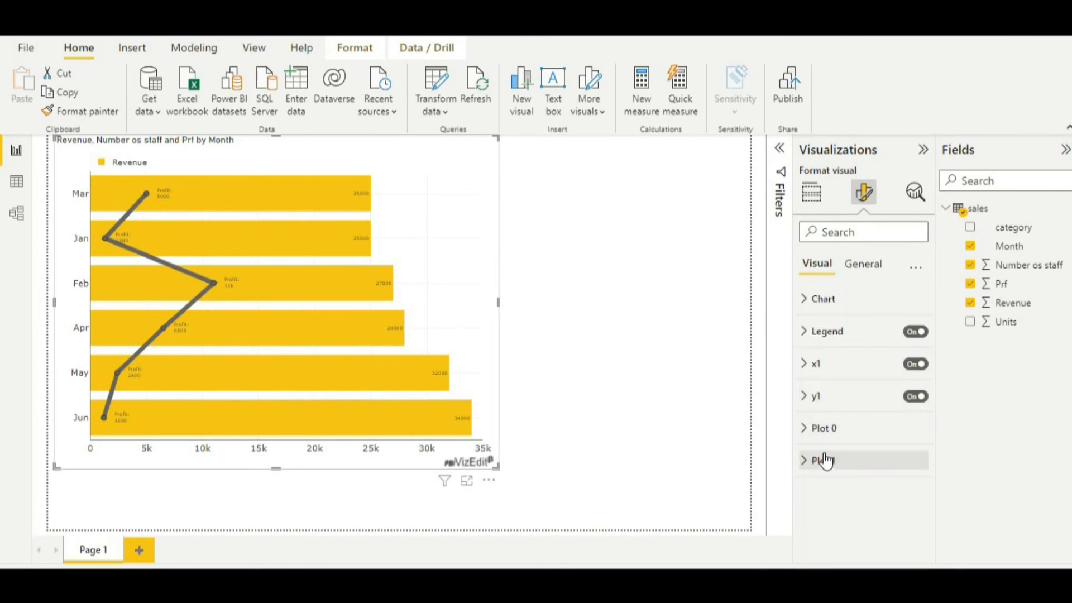
Set Plot 0's Label Fontsize to 14 to enlarge the value labels on the bars.
click(806, 438)
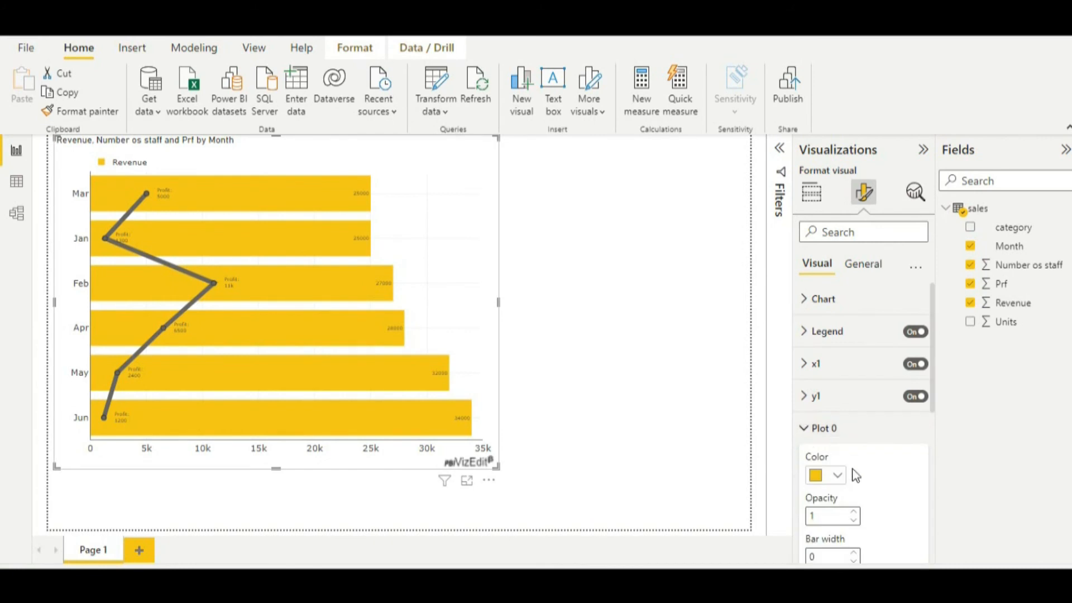
scroll(861, 488, down, 3)
scroll(862, 486, down, 4)
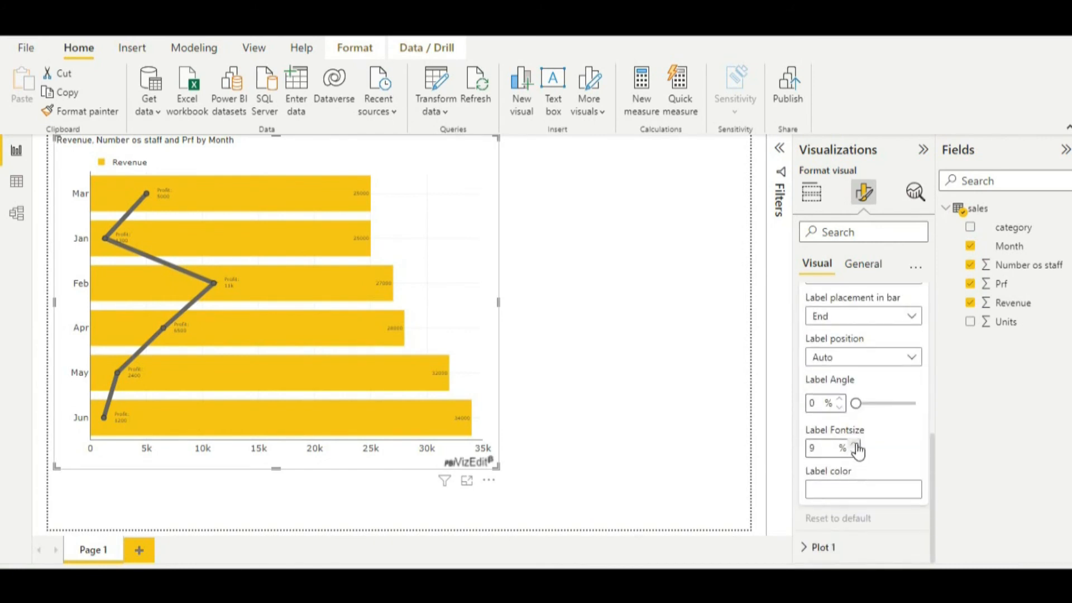
click(855, 444)
double_click(855, 445)
click(855, 445)
click(855, 445)
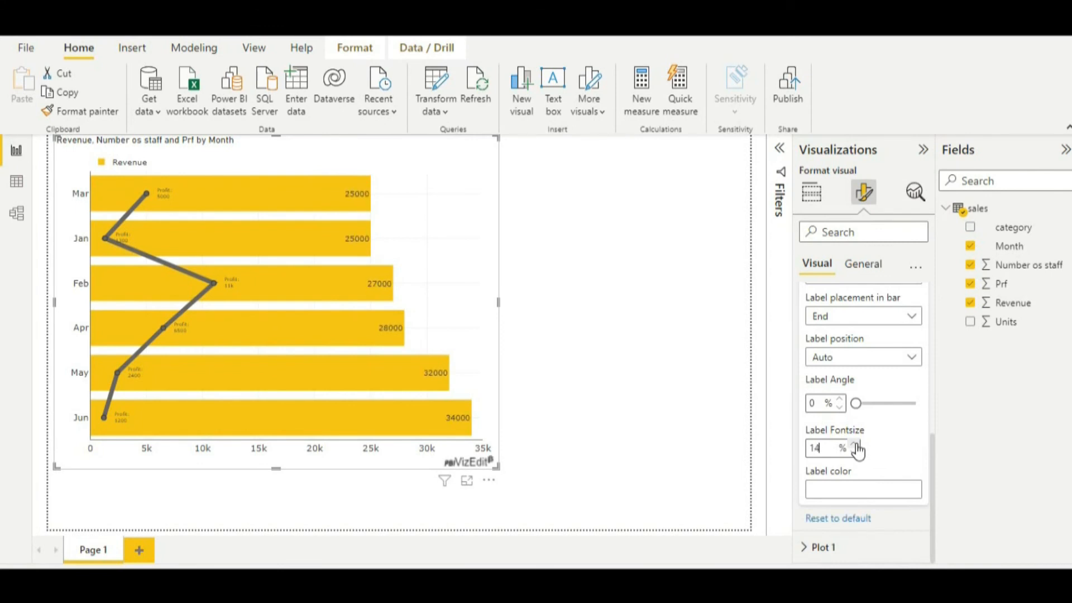
Set Plot 1's text font size to 13 to enlarge the profit labels along the line.
scroll(839, 461, up, 3)
scroll(839, 461, up, 3)
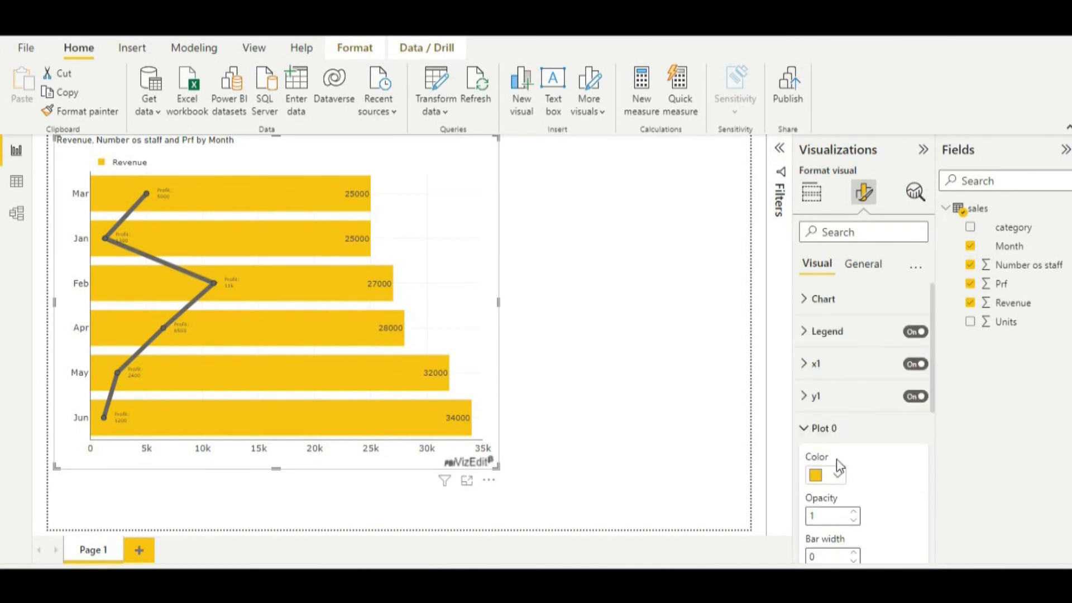
click(807, 431)
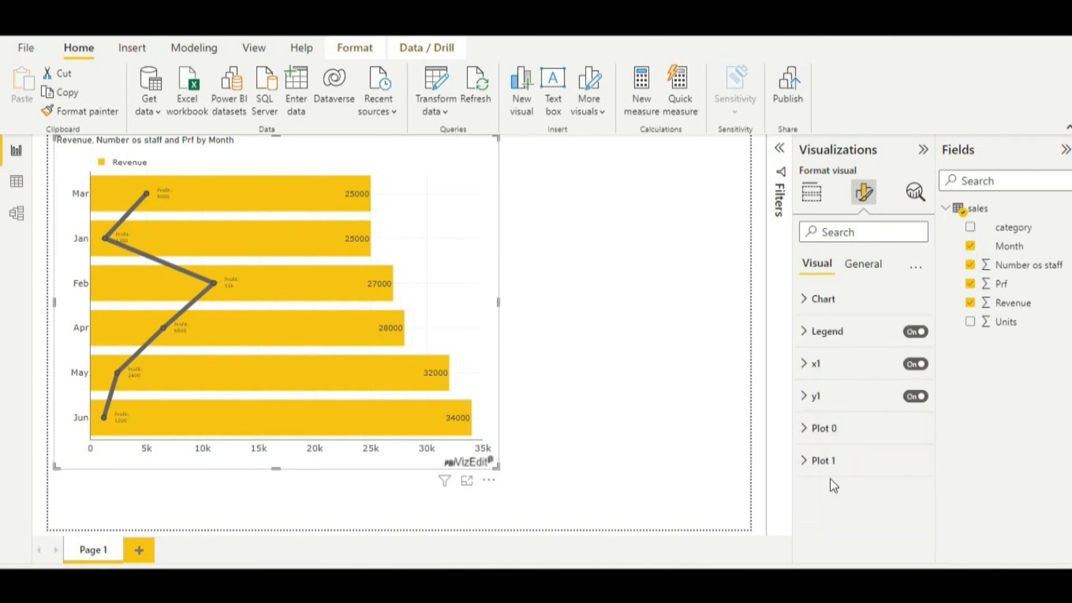
click(806, 460)
scroll(849, 488, down, 8)
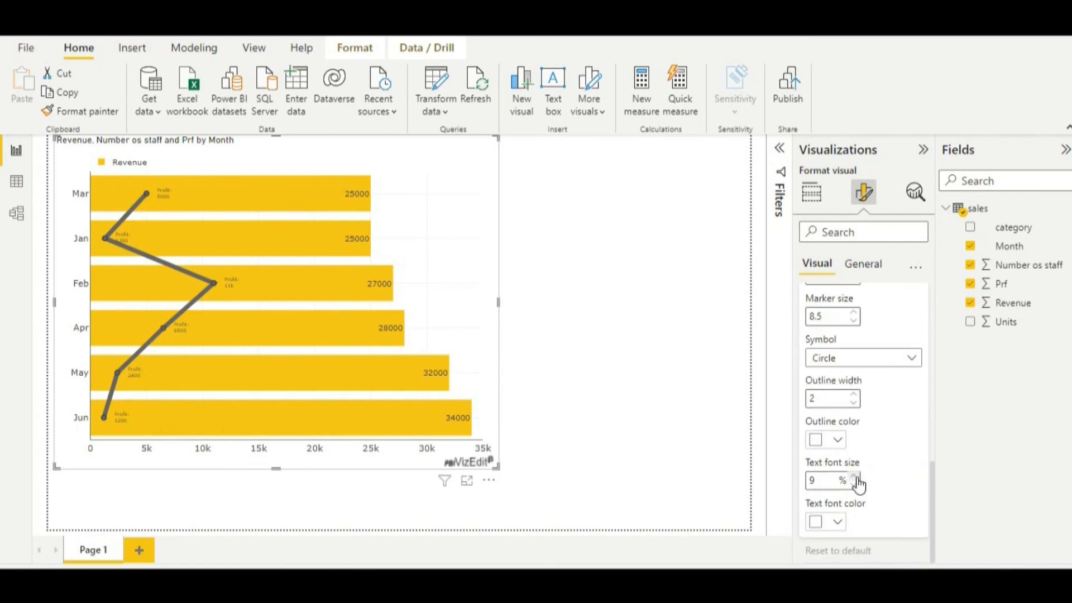
click(854, 477)
click(855, 478)
click(855, 478)
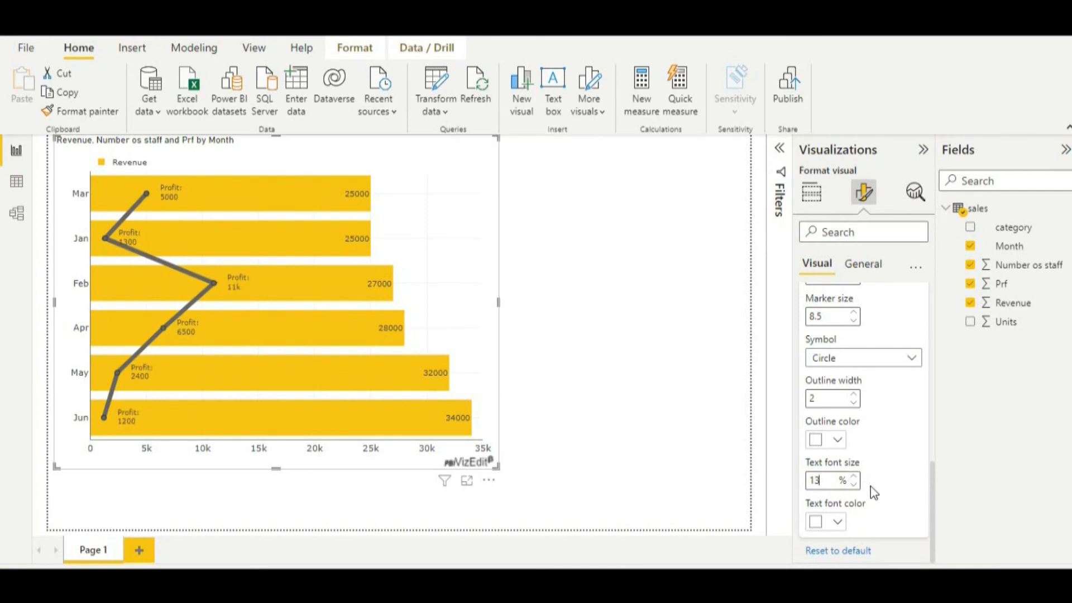
scroll(876, 486, up, 10)
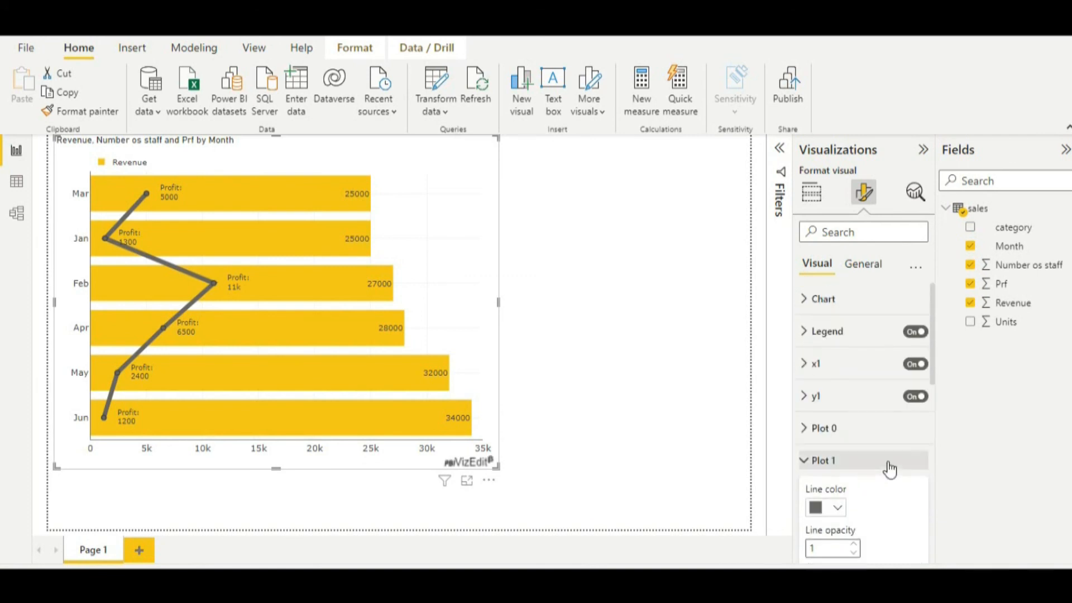
click(808, 462)
Review the chart's general format settings, covering size properties and title text, heading, font, colors, alignment and text wrap.
click(866, 268)
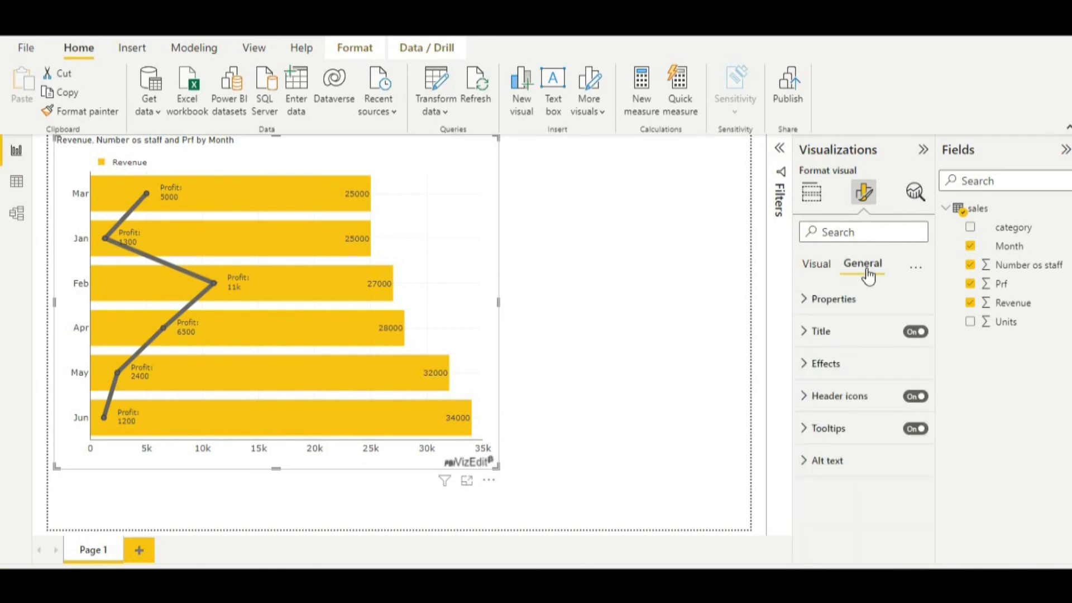
click(813, 302)
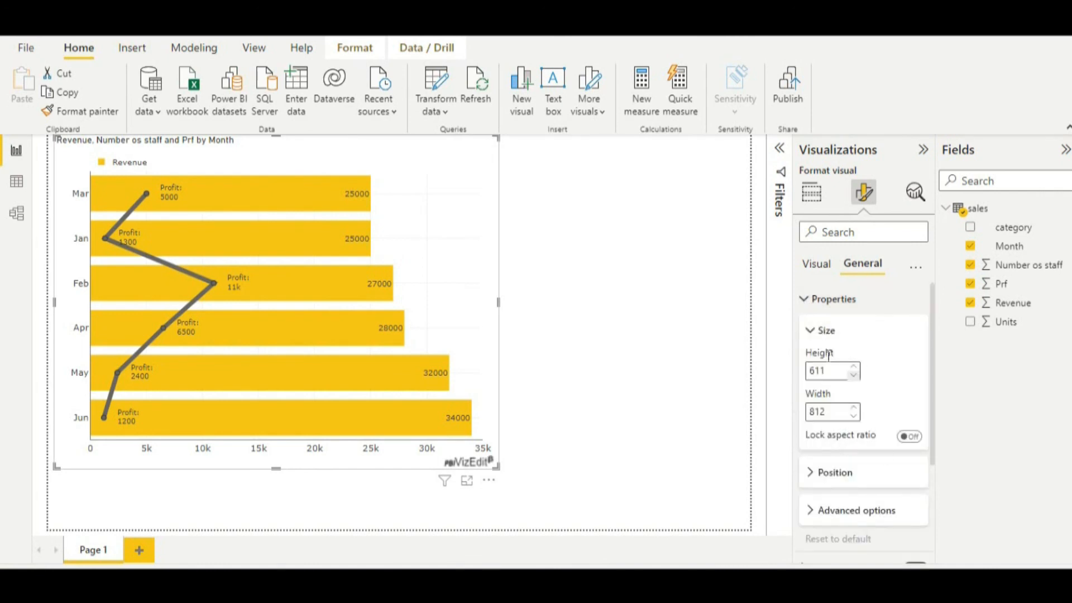
click(810, 302)
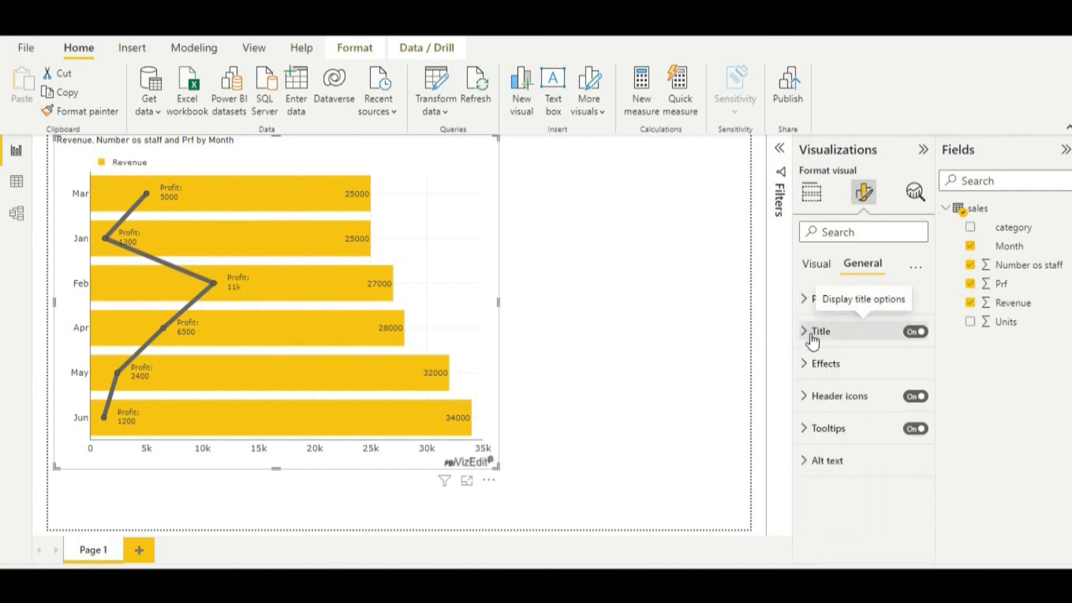
click(814, 333)
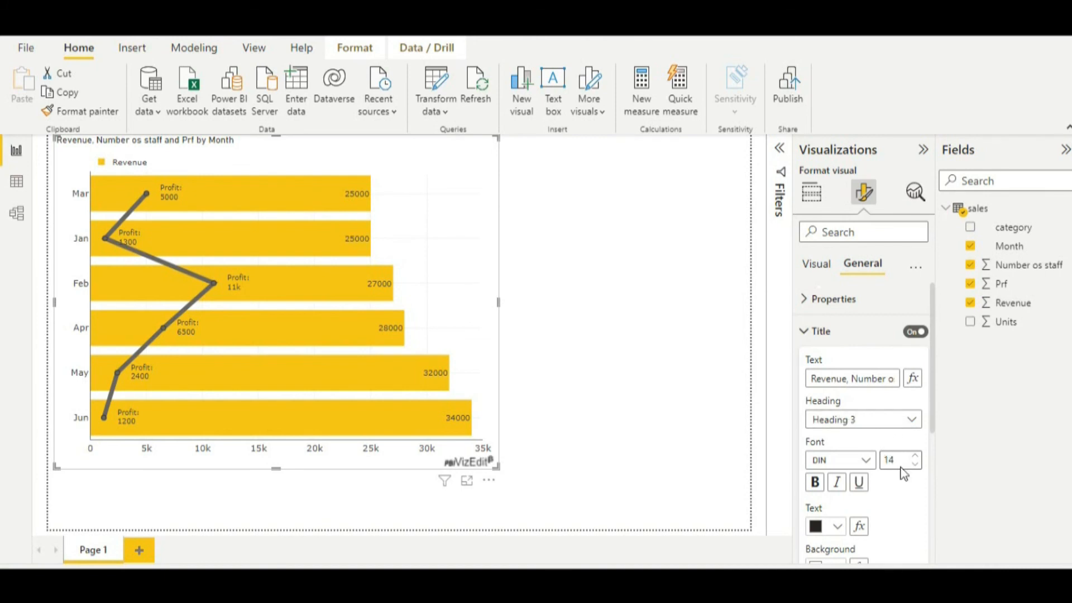
scroll(903, 473, down, 1)
scroll(901, 472, down, 3)
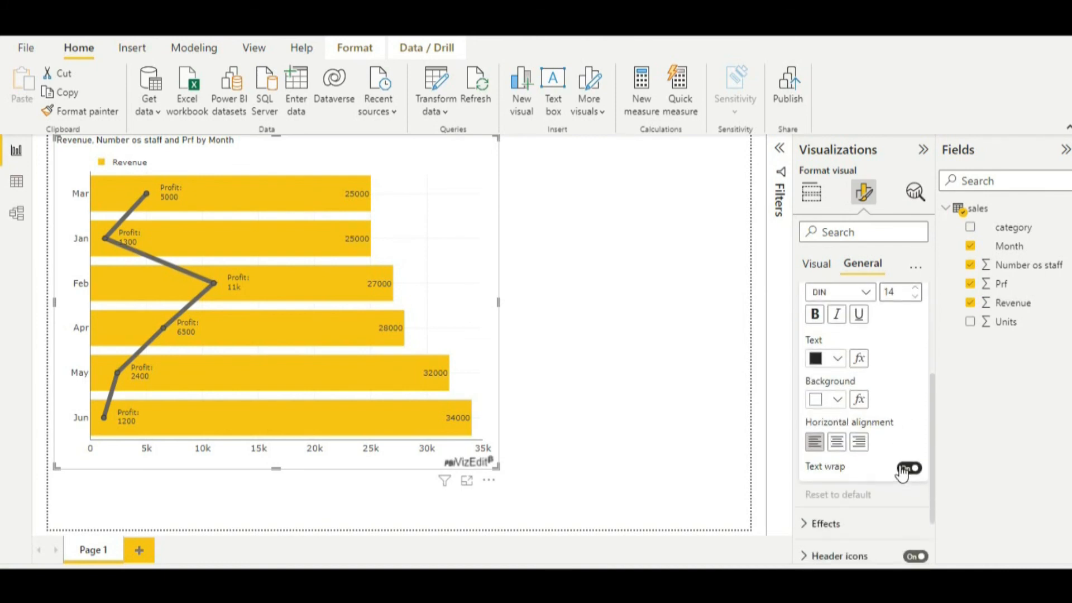
scroll(890, 429, up, 4)
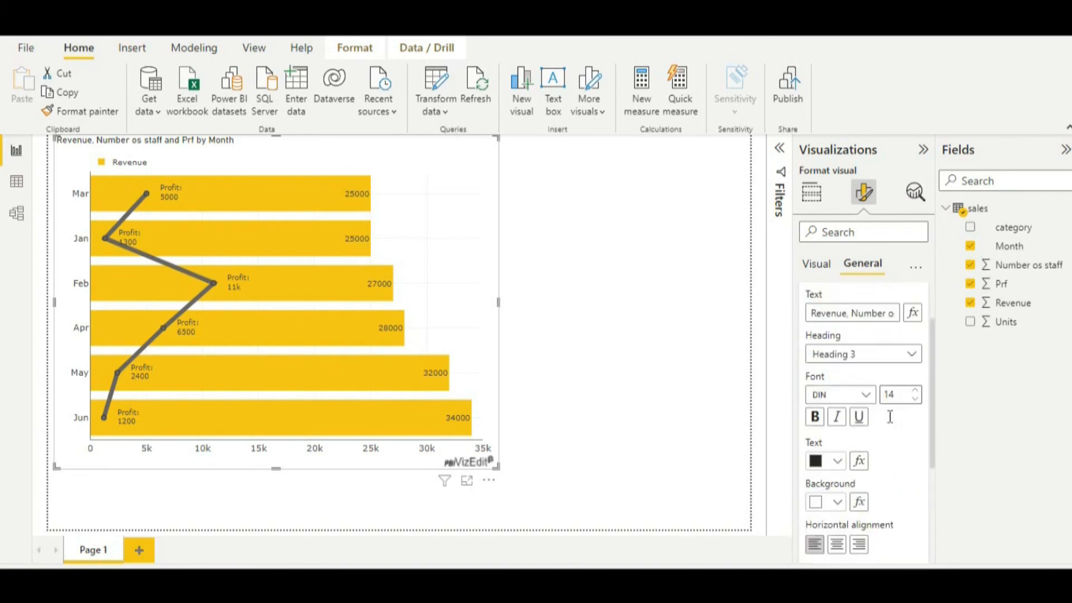
click(804, 335)
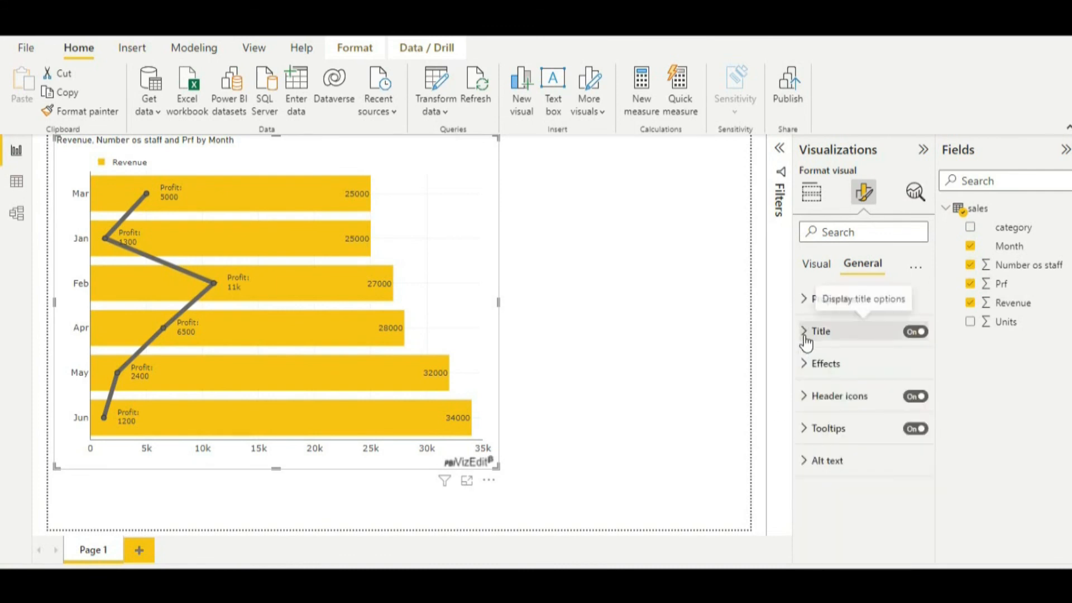
Check the chart's Effects settings for background and visual border, and try turning on the shadow.
click(812, 368)
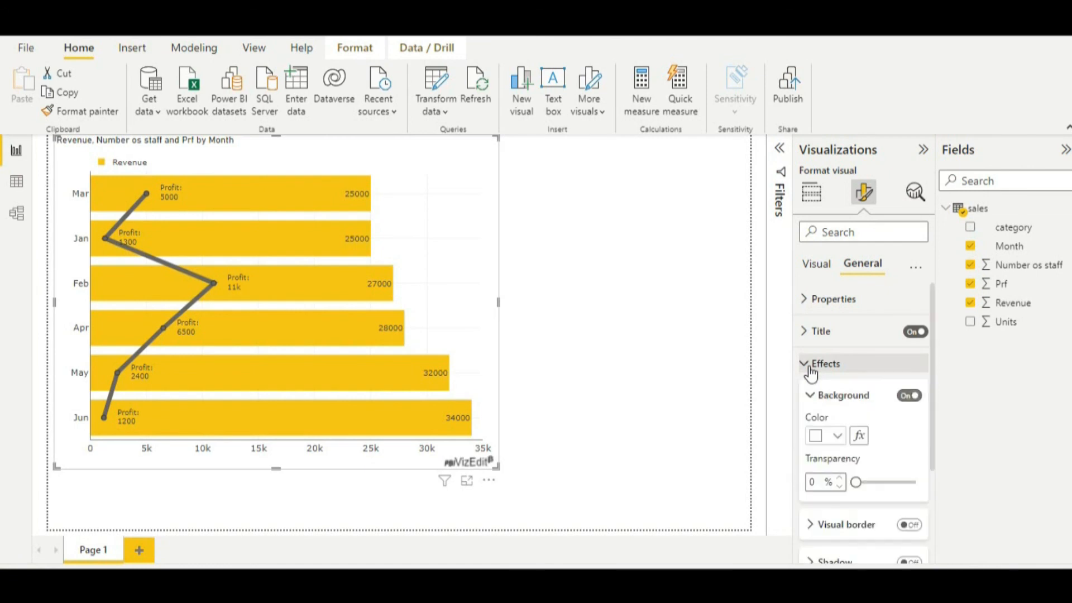
scroll(907, 478, down, 3)
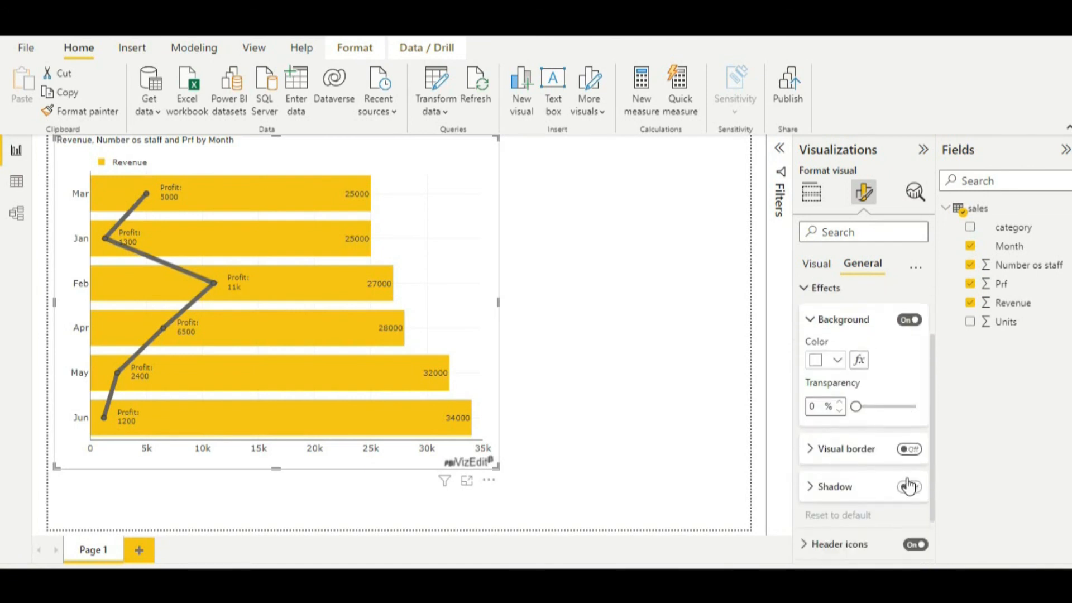
click(908, 480)
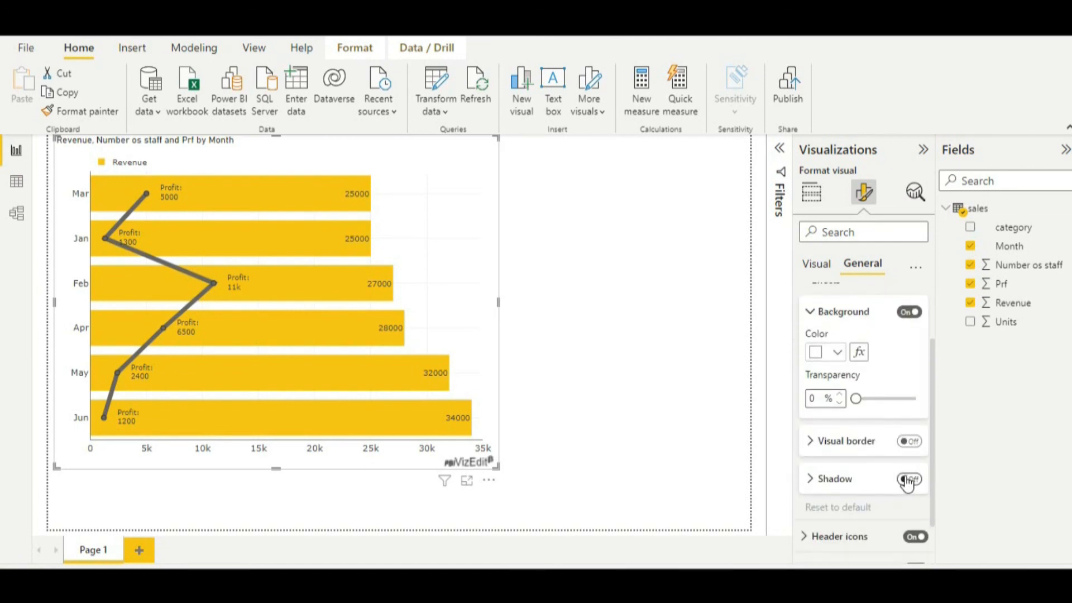